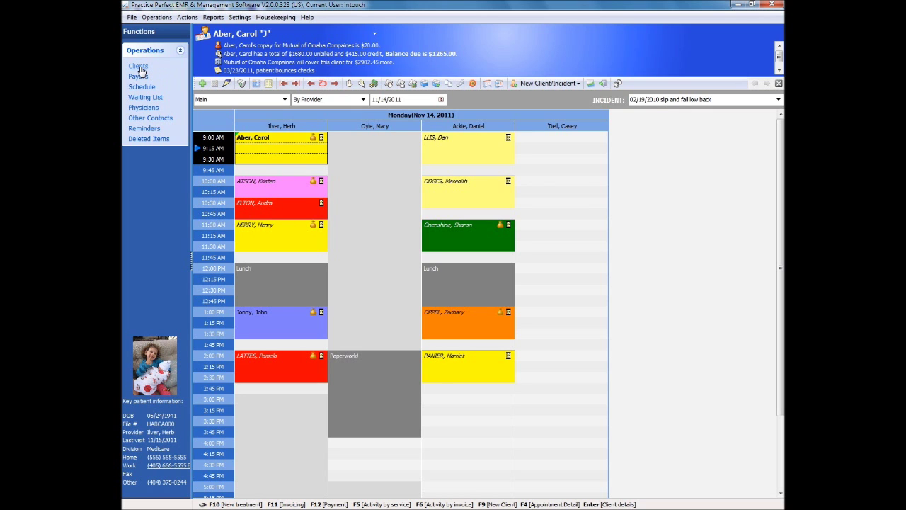
Show the active clients list and open the second client's detail record
click(139, 67)
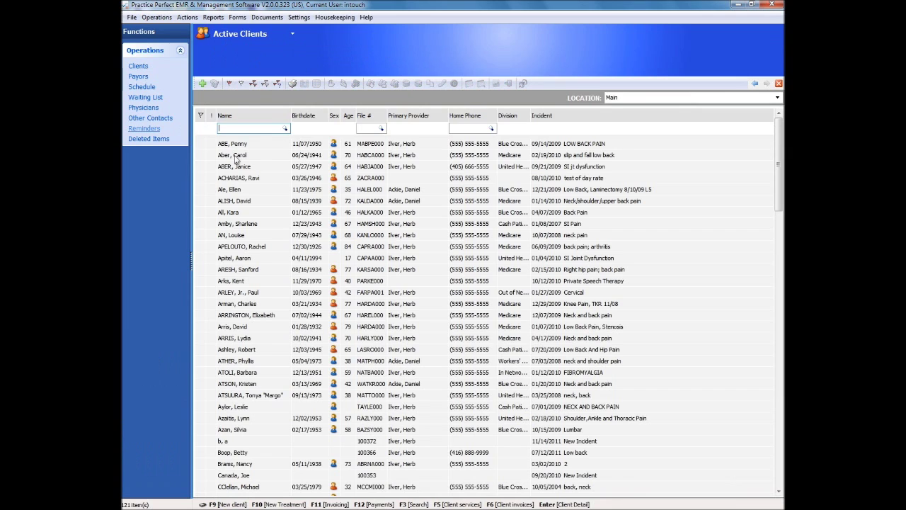
double_click(236, 156)
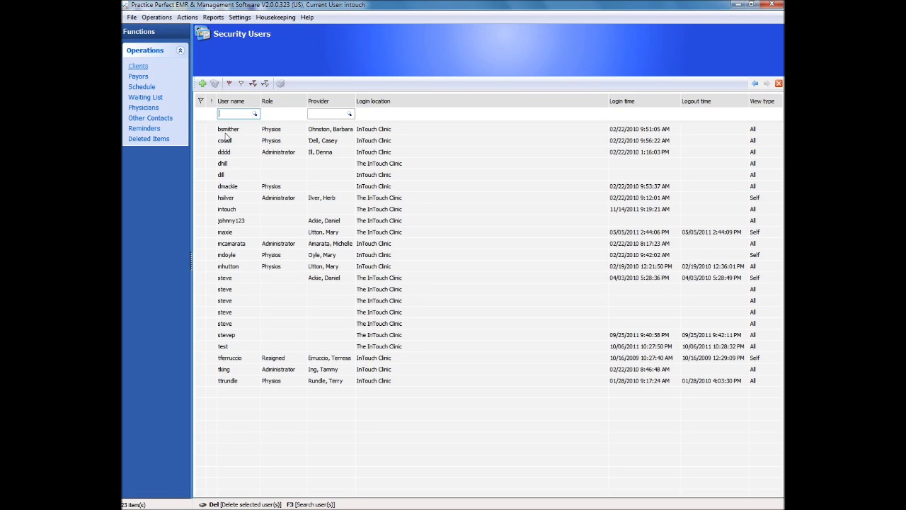
Open the first security user's account and review its Data, Functions, Reports and Settings permissions
double_click(225, 132)
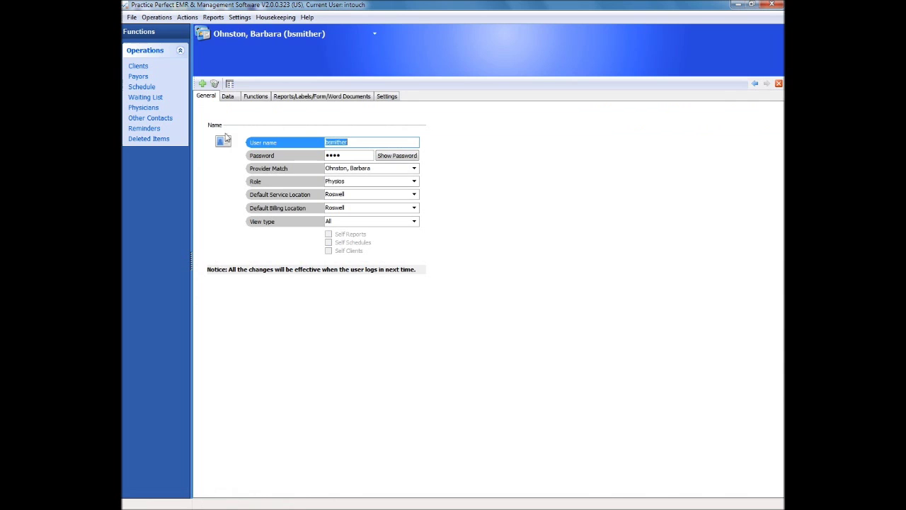
click(228, 99)
click(255, 97)
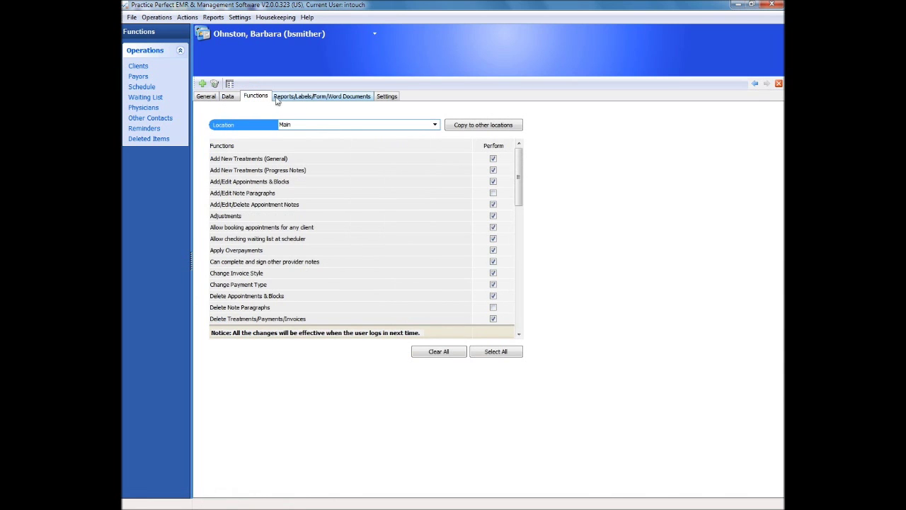
click(294, 97)
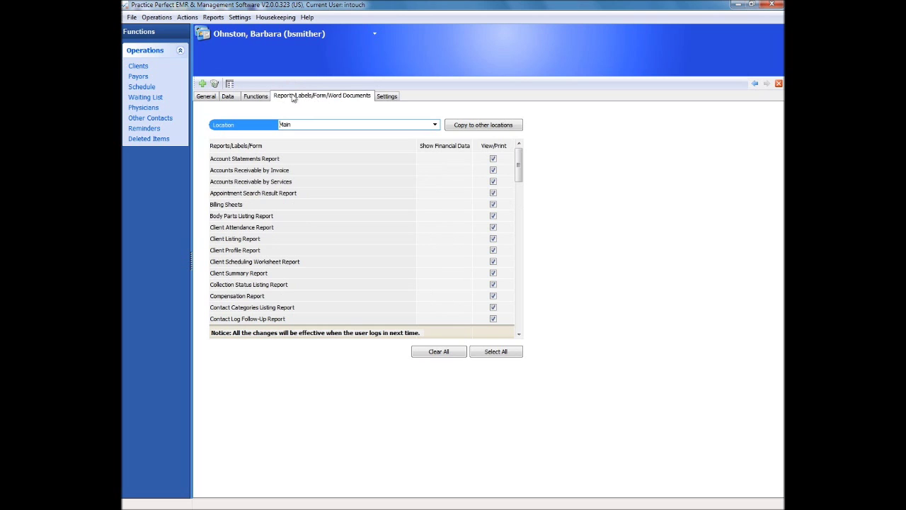
click(390, 98)
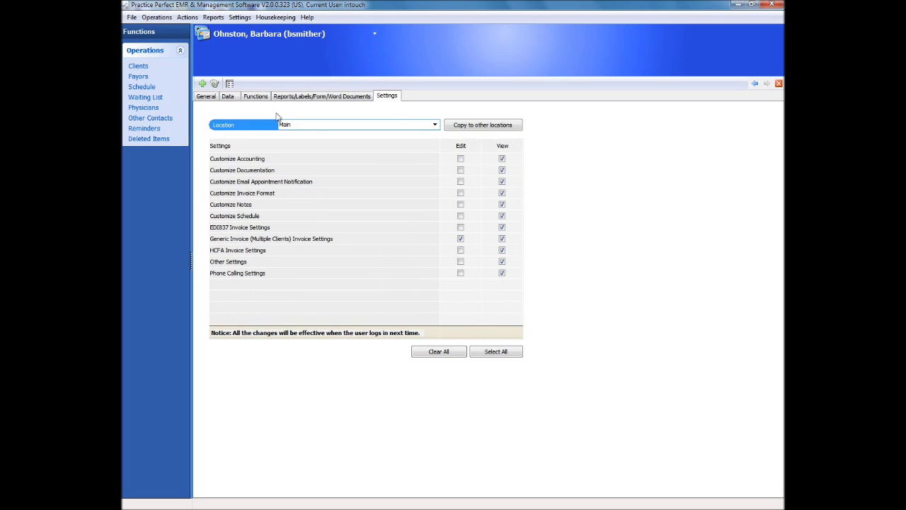
Check the permissions Location list, keep Main, and return to the user's General fields
click(234, 98)
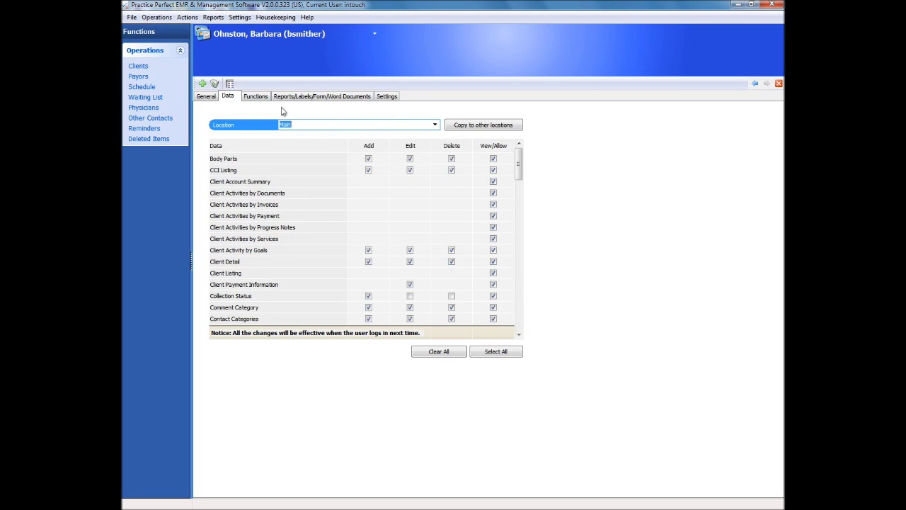
click(436, 125)
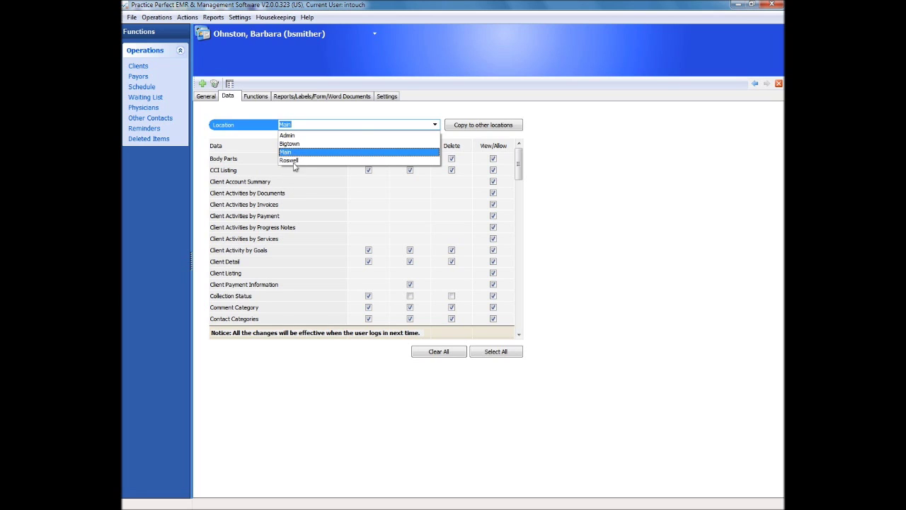
click(377, 125)
click(207, 97)
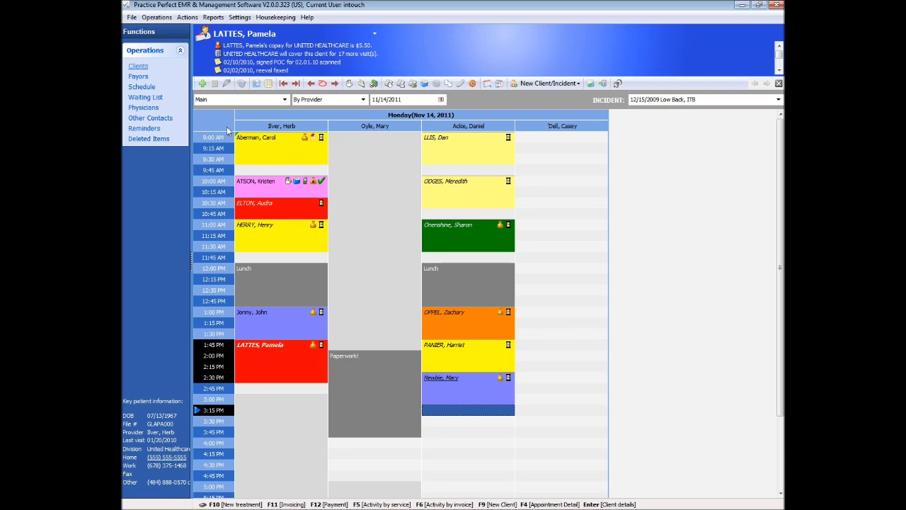
click(362, 101)
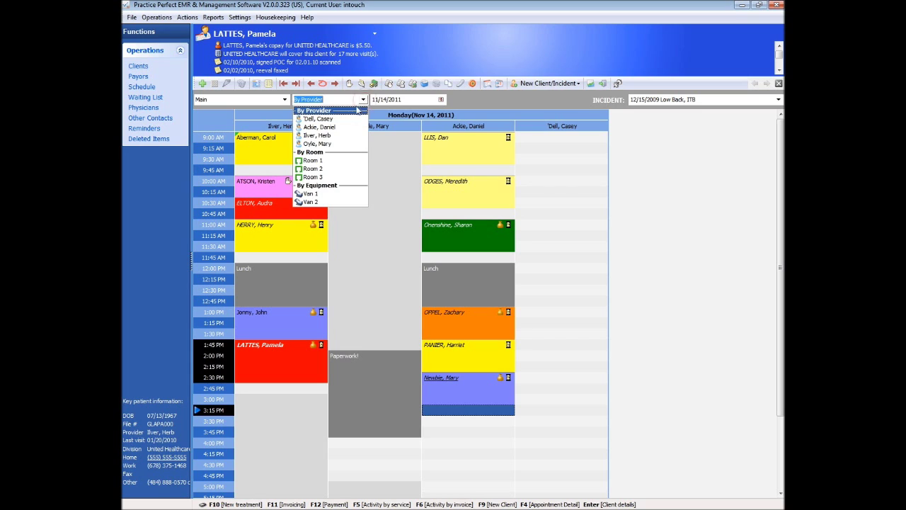
click(324, 134)
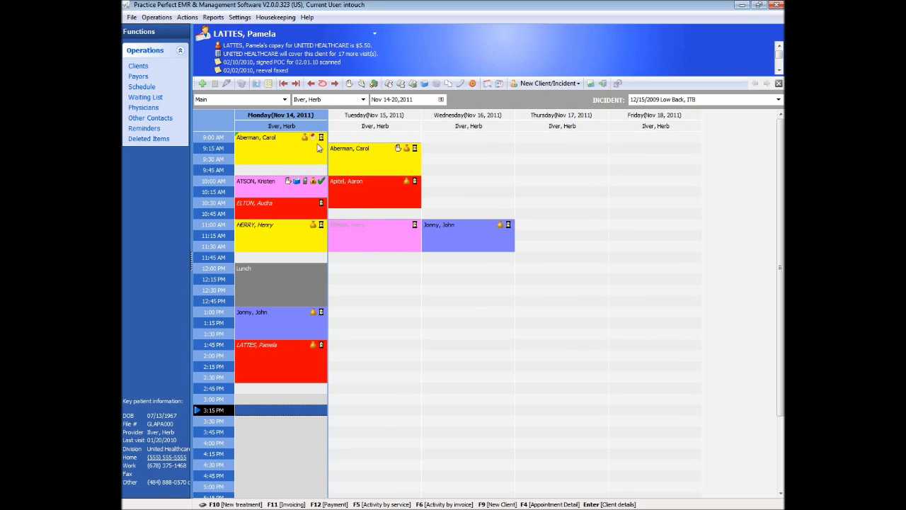
click(363, 99)
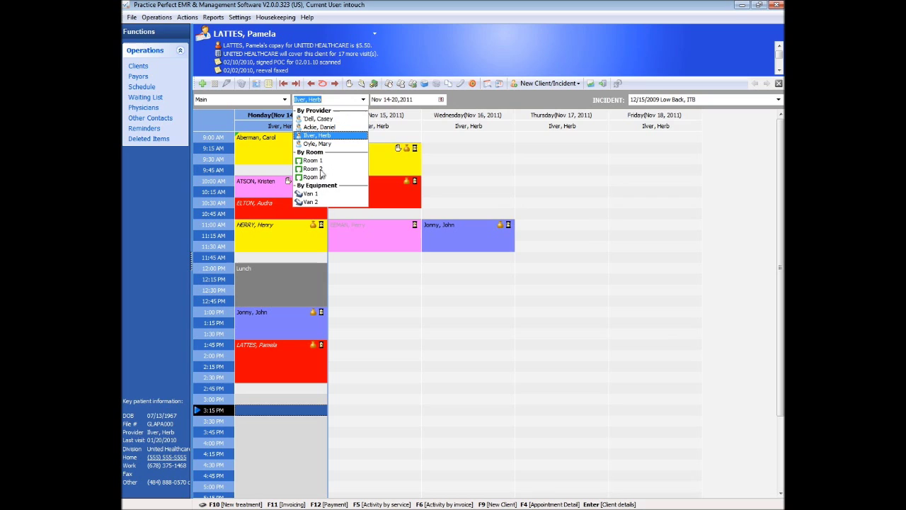
click(314, 111)
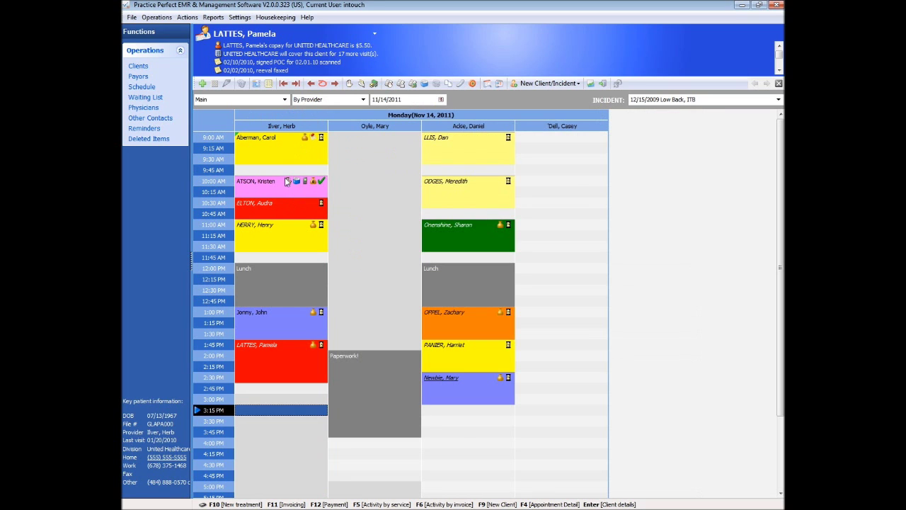
click(273, 205)
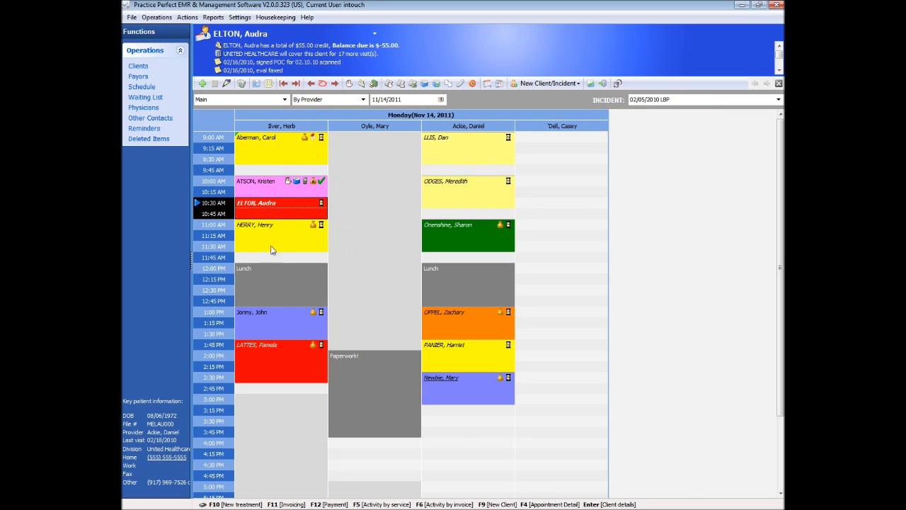
click(268, 289)
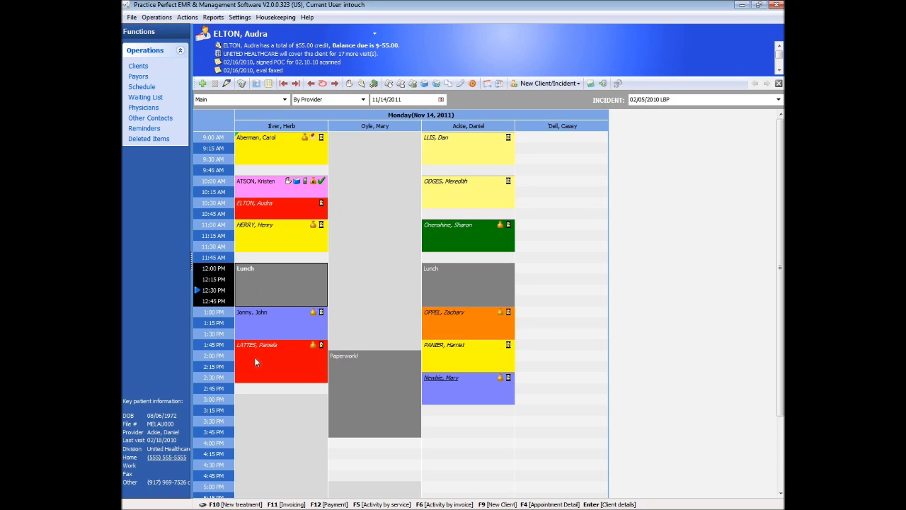
Reschedule the red 1:45 PM appointment to 3:15 PM under the third provider
drag(255, 362, 467, 430)
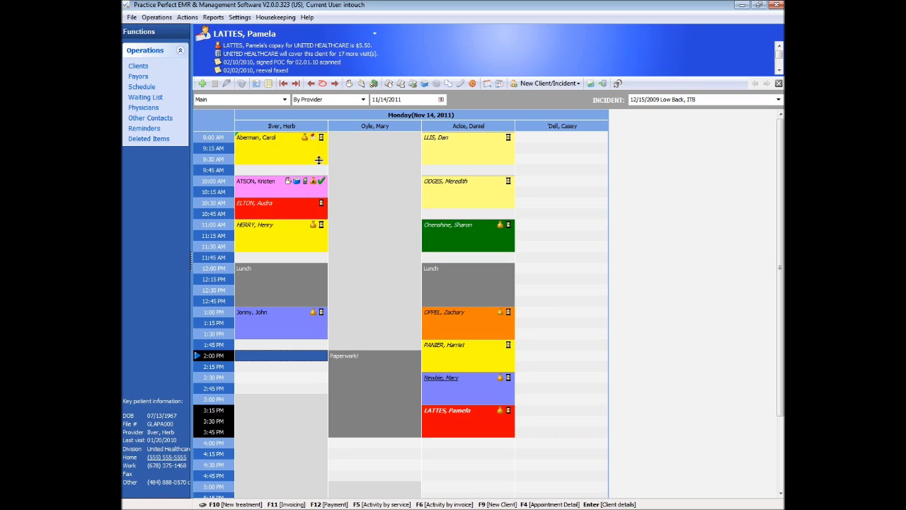
mouse_move(314, 141)
click(322, 140)
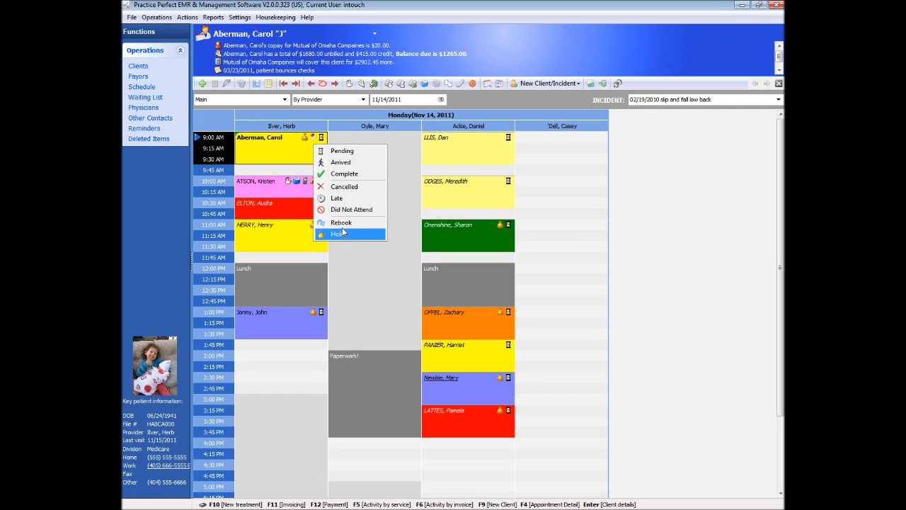
click(340, 188)
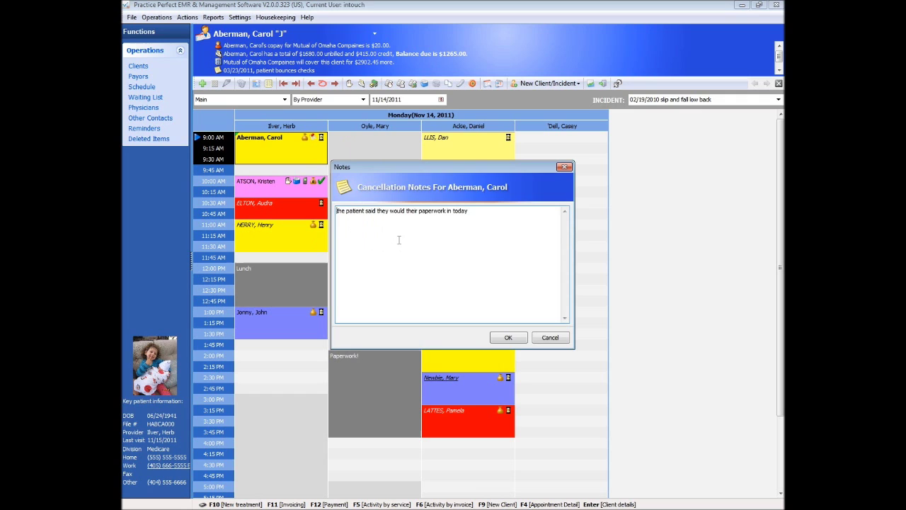
click(548, 342)
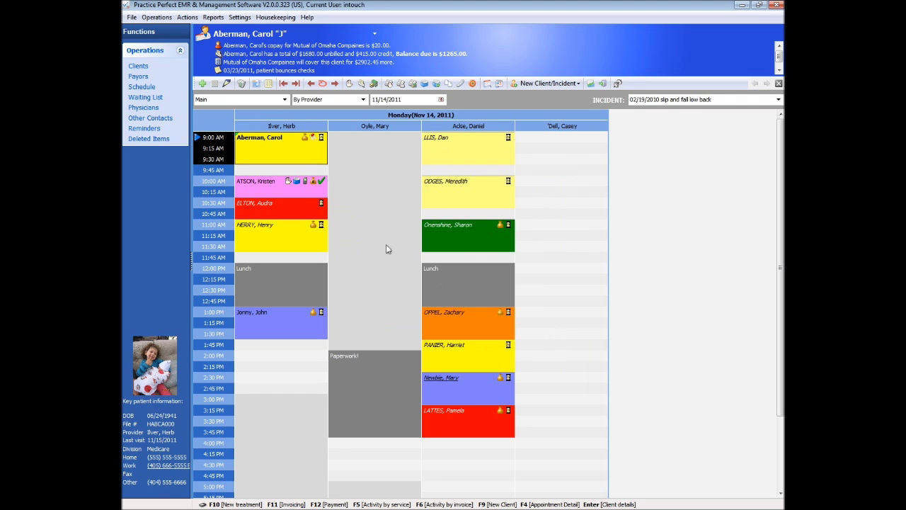
right_click(283, 205)
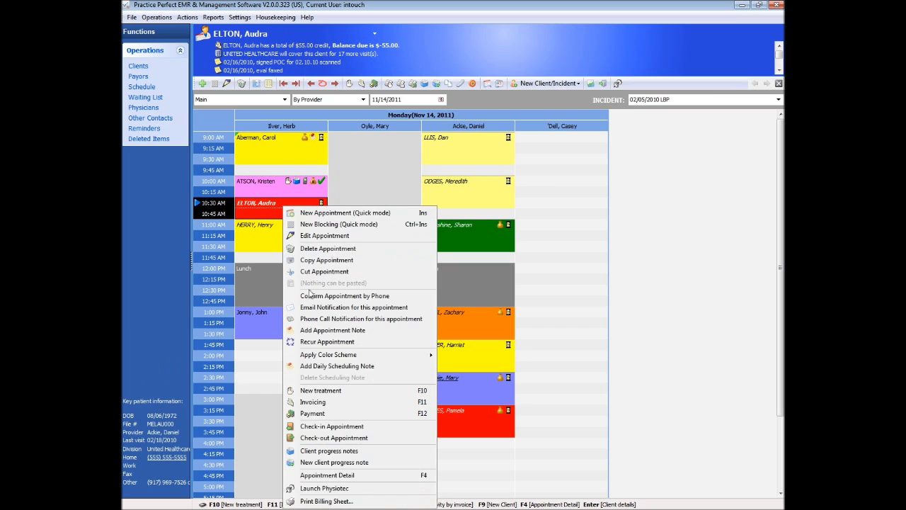
click(320, 343)
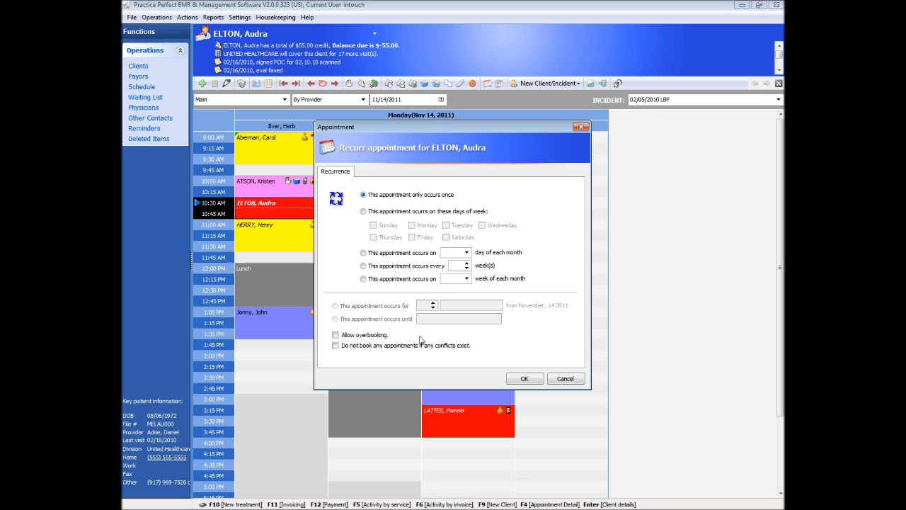
click(565, 379)
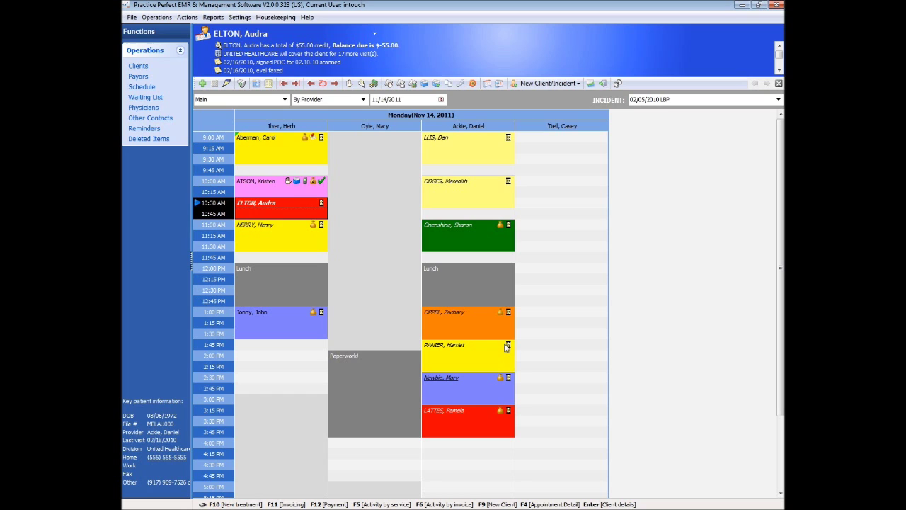
click(149, 99)
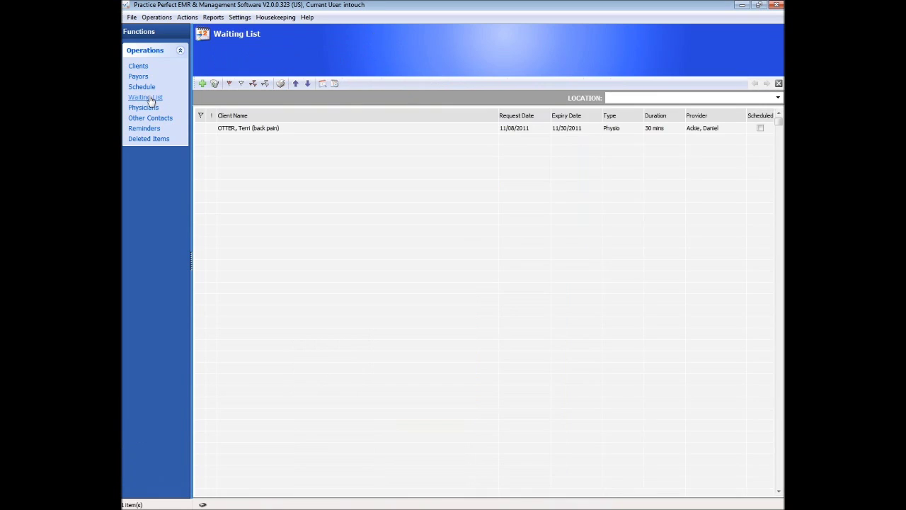
double_click(229, 130)
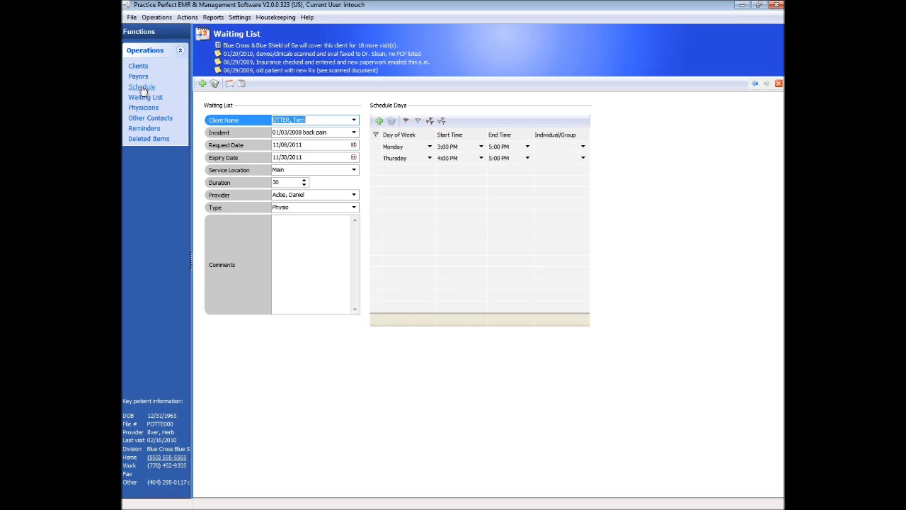
click(142, 86)
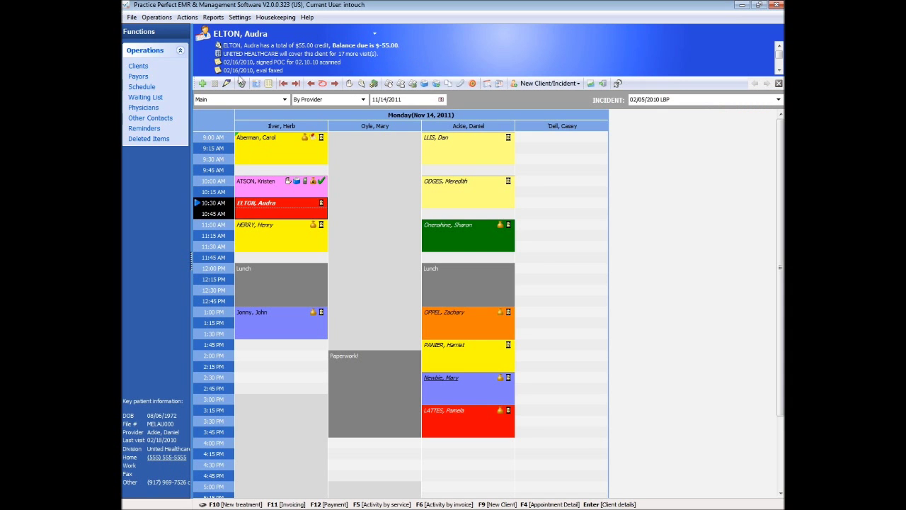
Cancel the Email Appointment Notification options, then bring up the Scheduling reports list
click(186, 17)
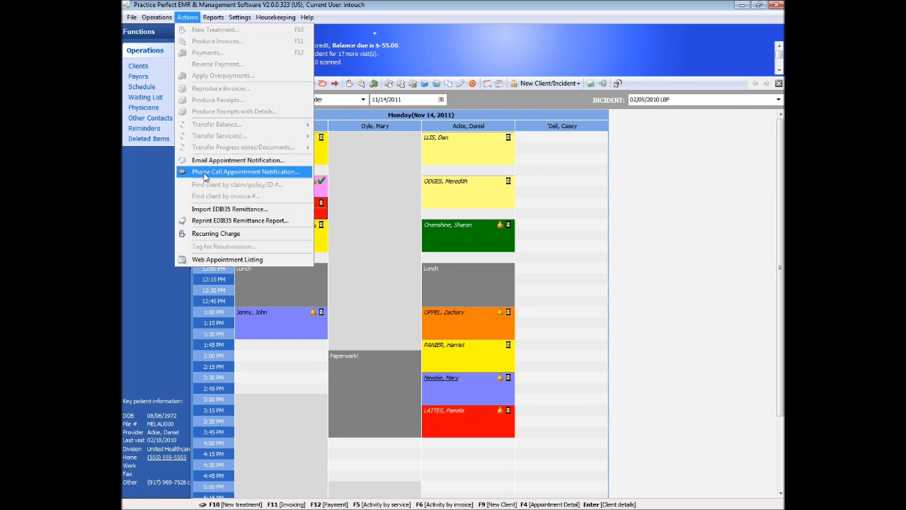
click(225, 167)
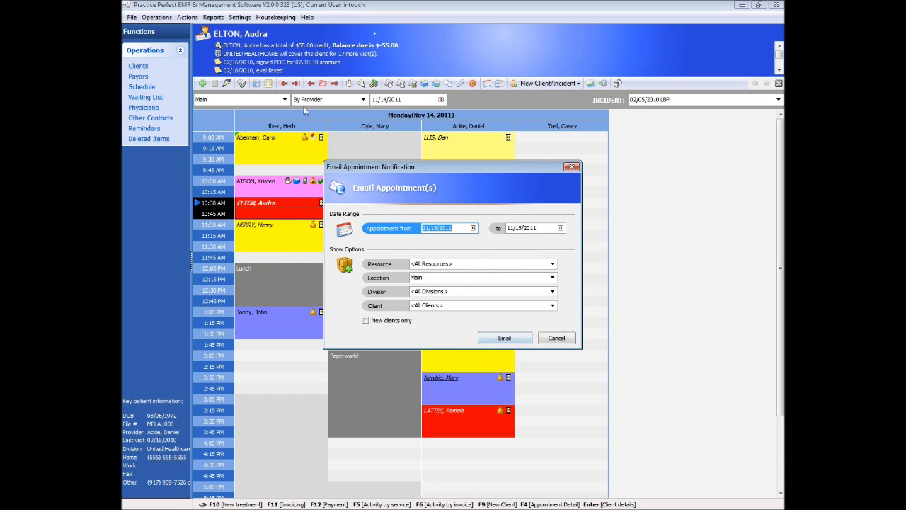
click(556, 337)
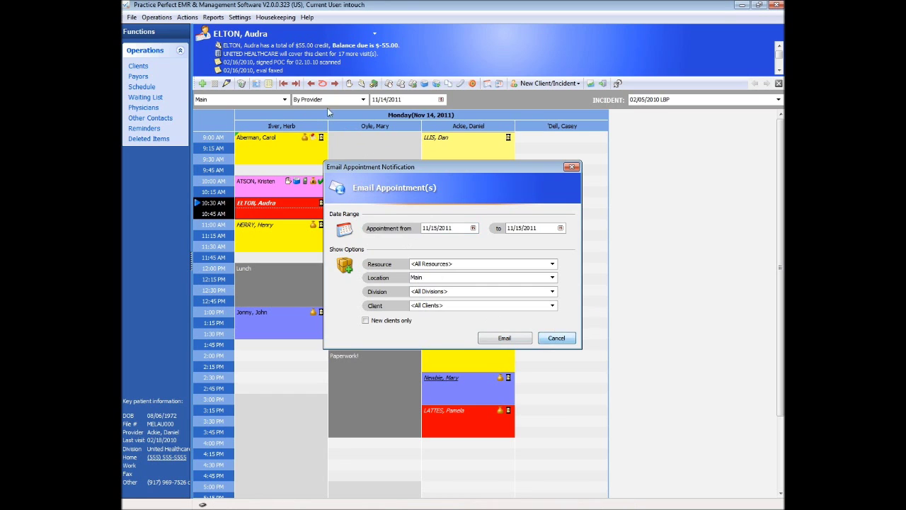
click(213, 17)
mouse_move(227, 65)
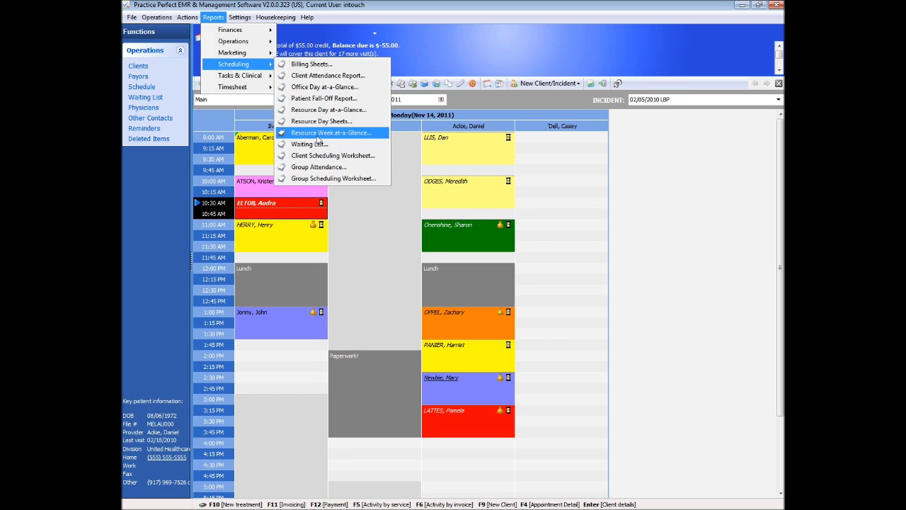
Preview the Patient Fall-Off Report since 11/14/2011, then close the preview and cancel its options
click(320, 99)
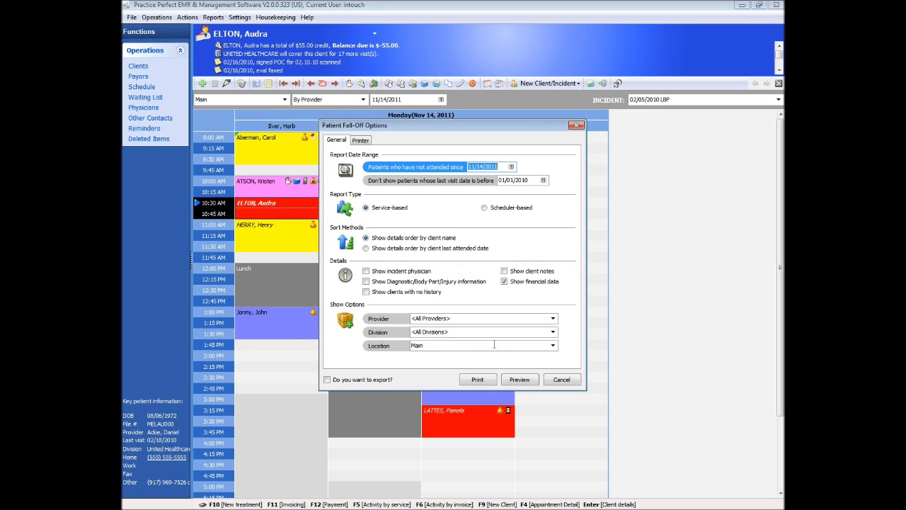
click(519, 380)
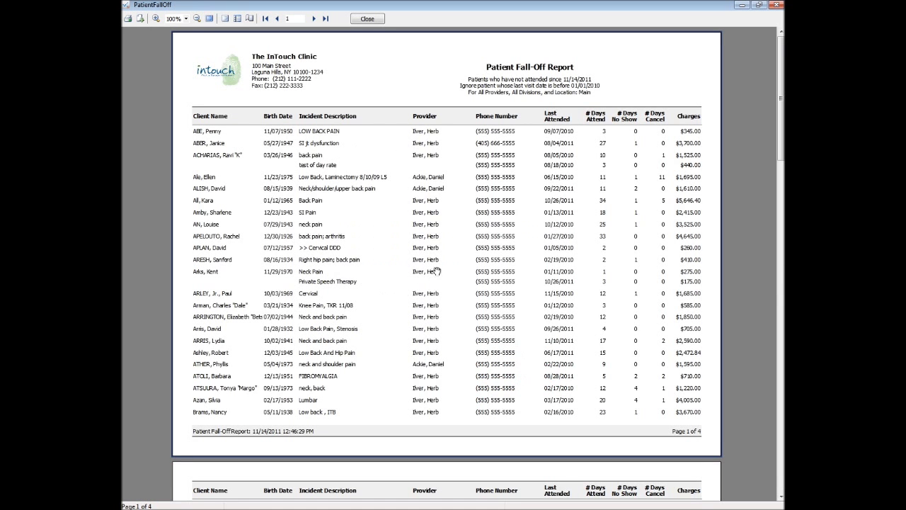
click(367, 19)
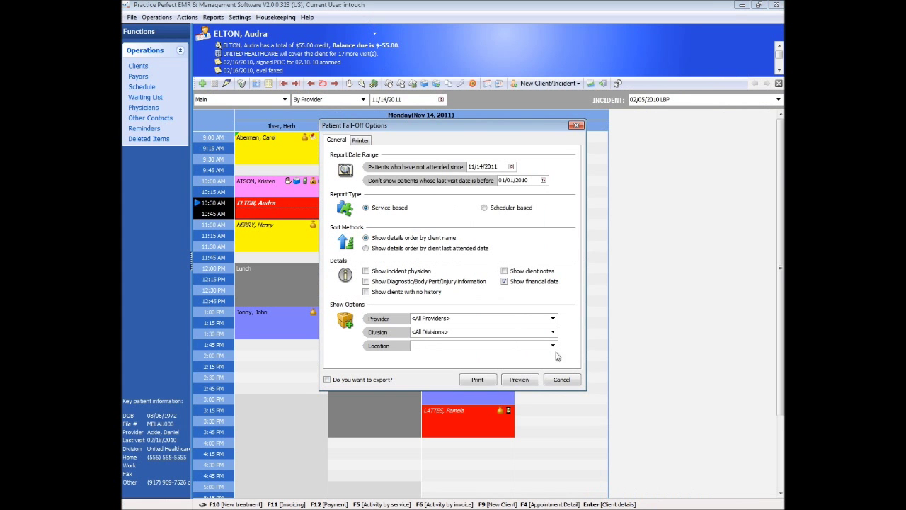
click(559, 379)
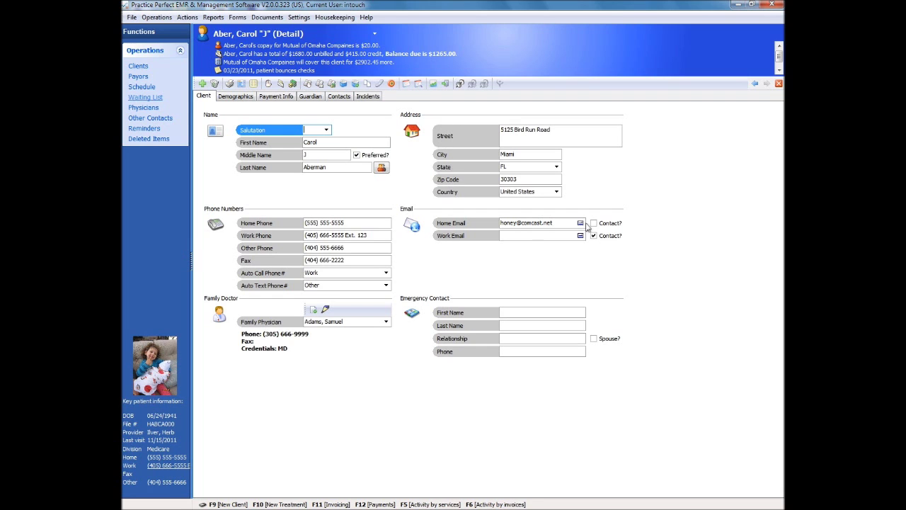
click(235, 98)
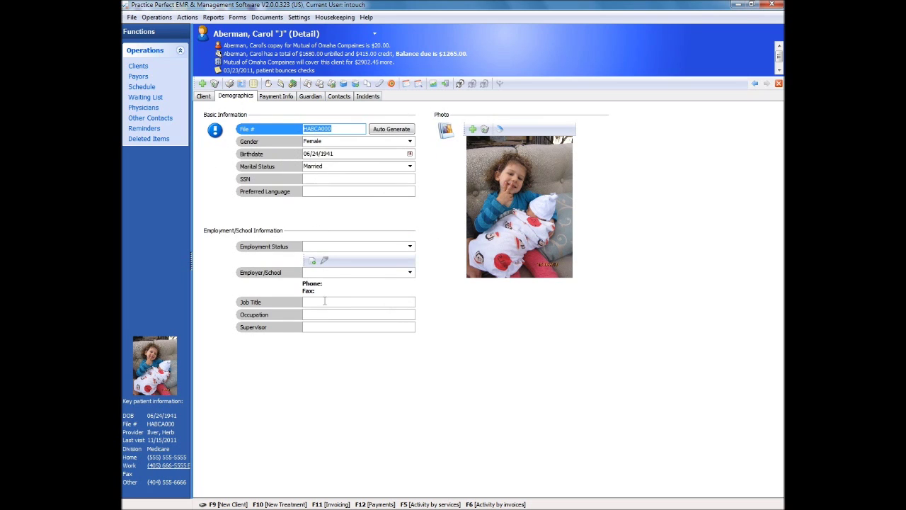
click(277, 96)
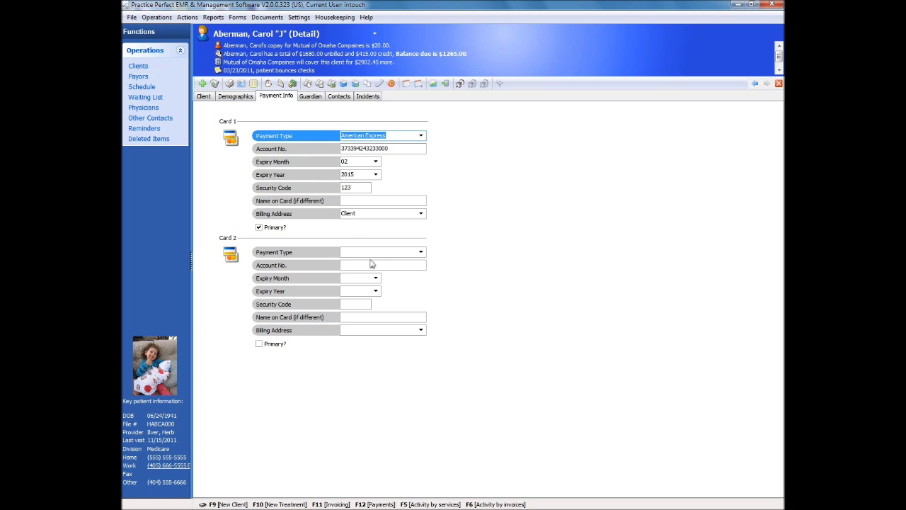
click(311, 96)
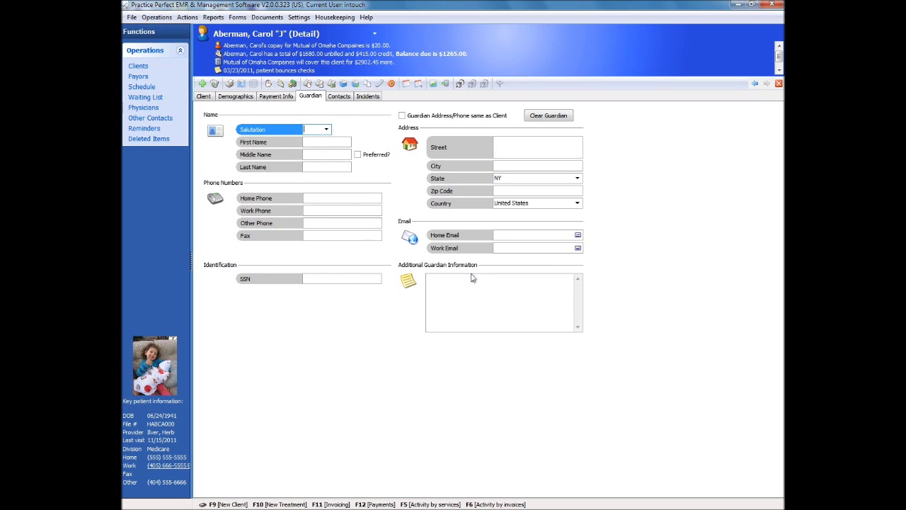
click(368, 97)
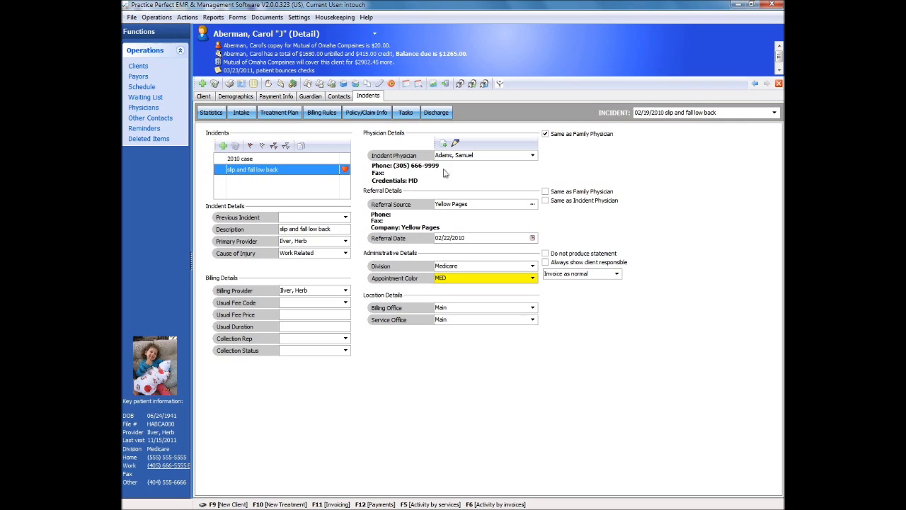
click(463, 204)
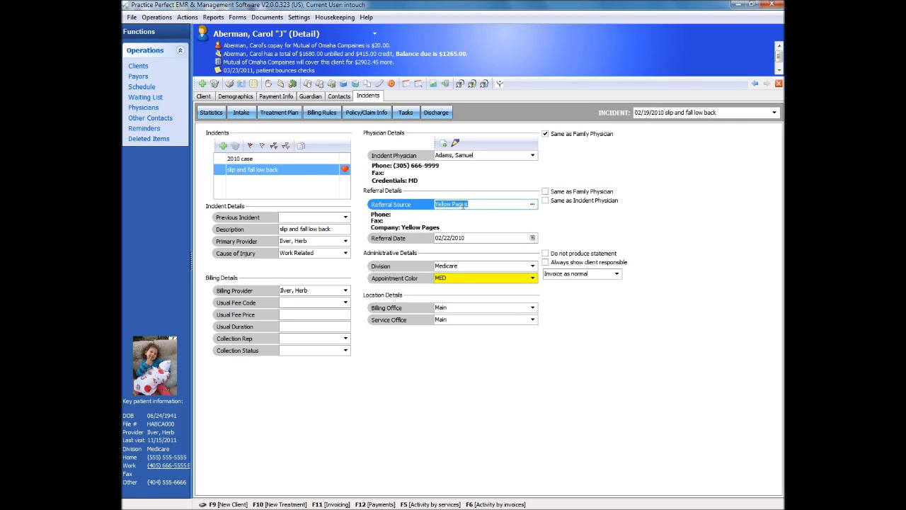
click(211, 115)
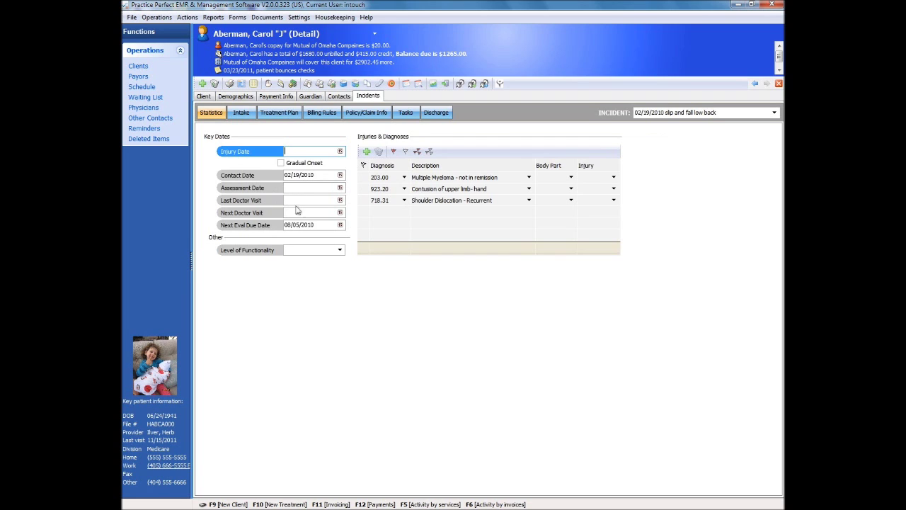
click(322, 113)
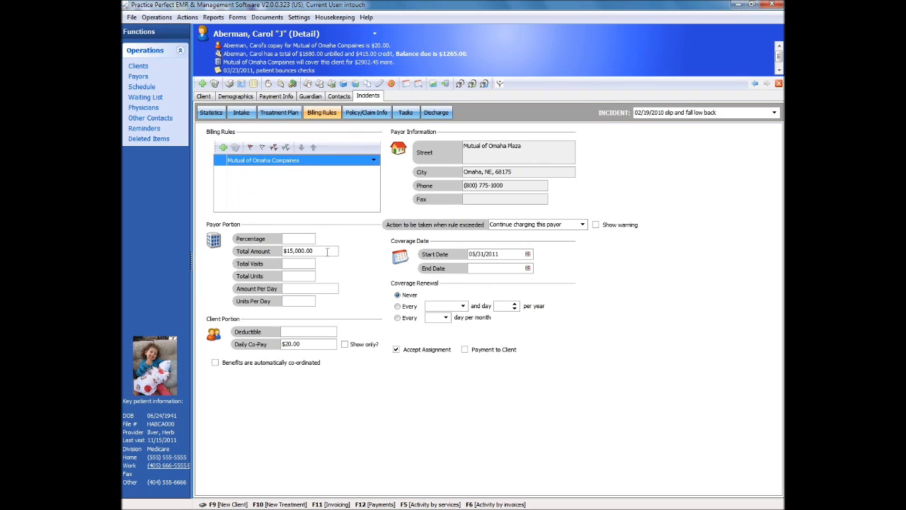
click(327, 251)
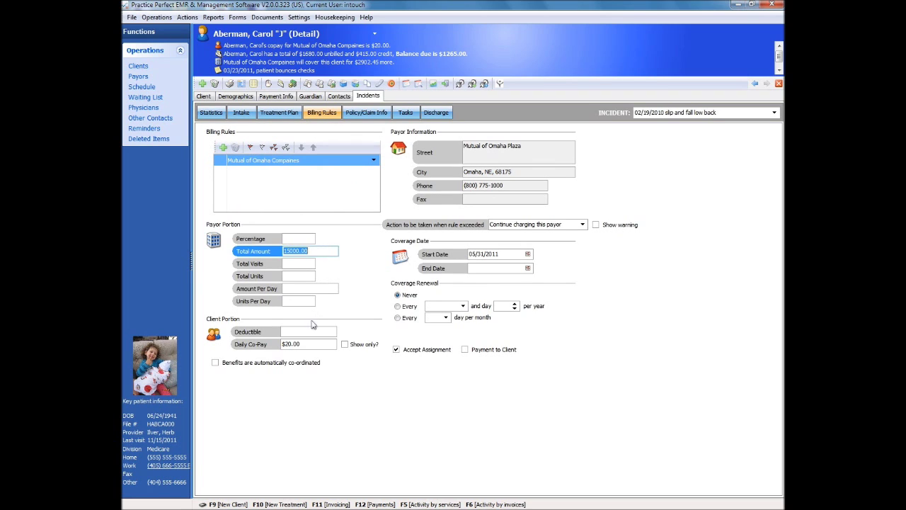
click(306, 344)
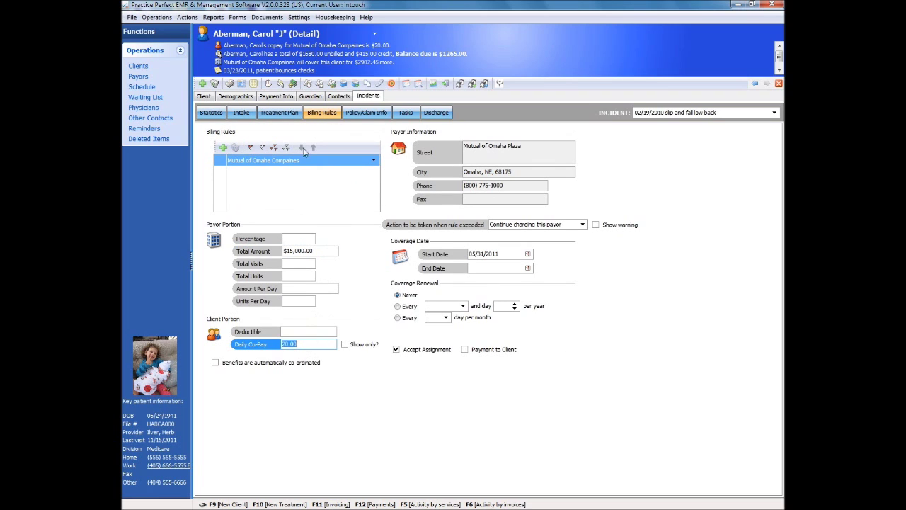
click(349, 111)
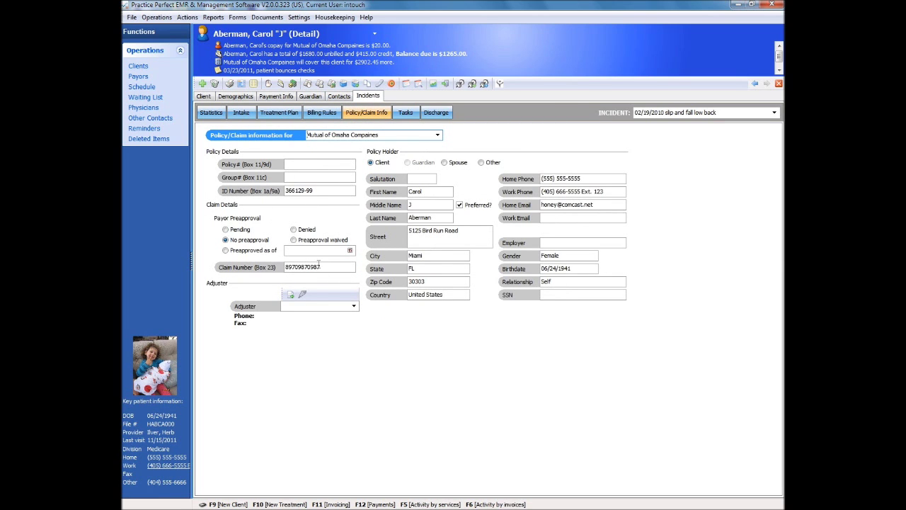
click(434, 113)
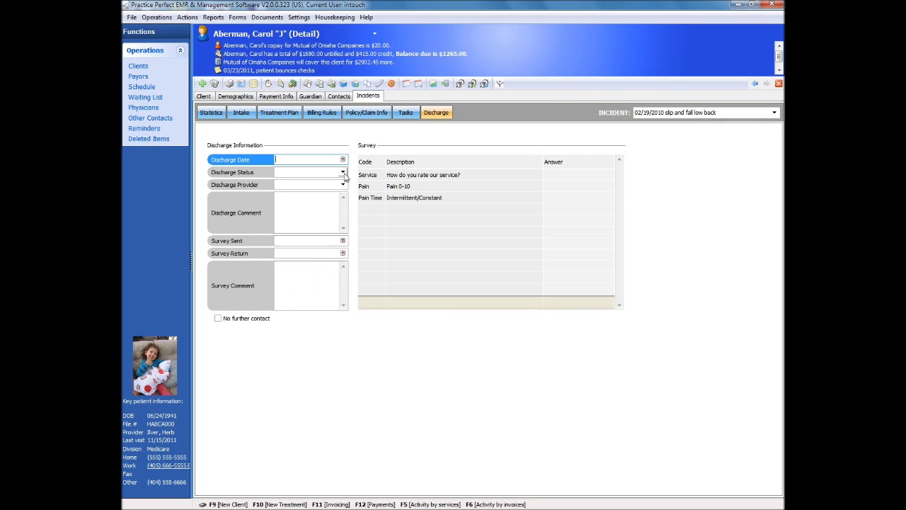
click(342, 173)
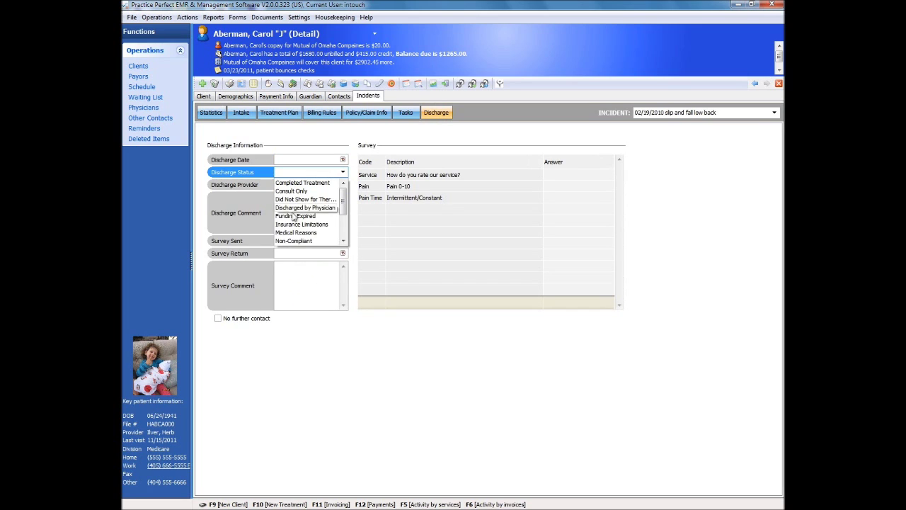
click(304, 175)
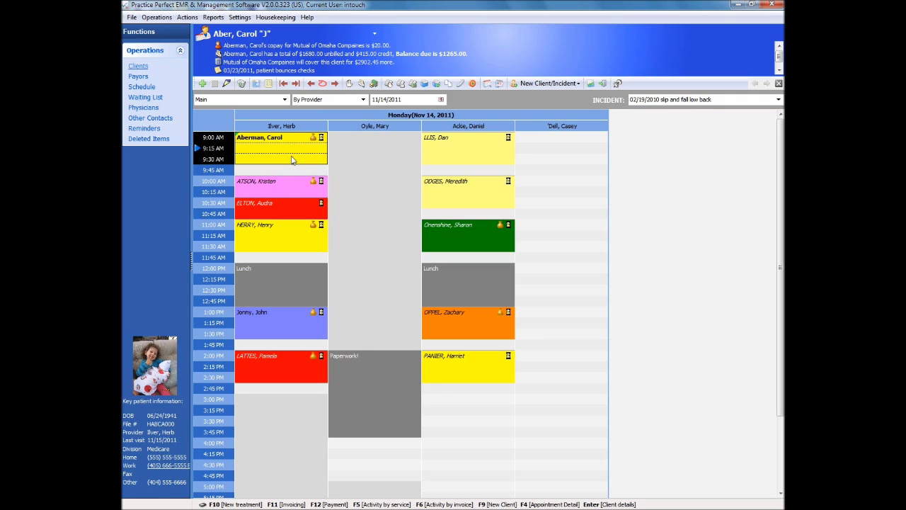
click(349, 84)
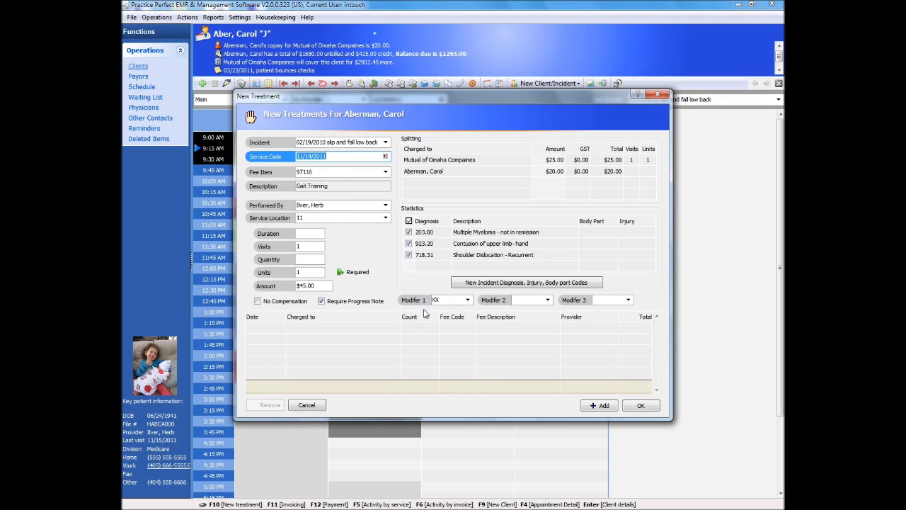
click(319, 219)
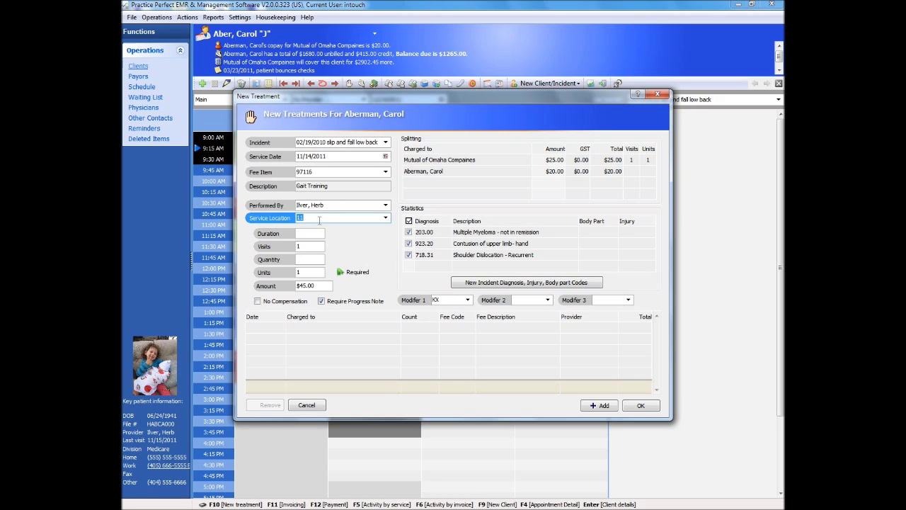
click(599, 405)
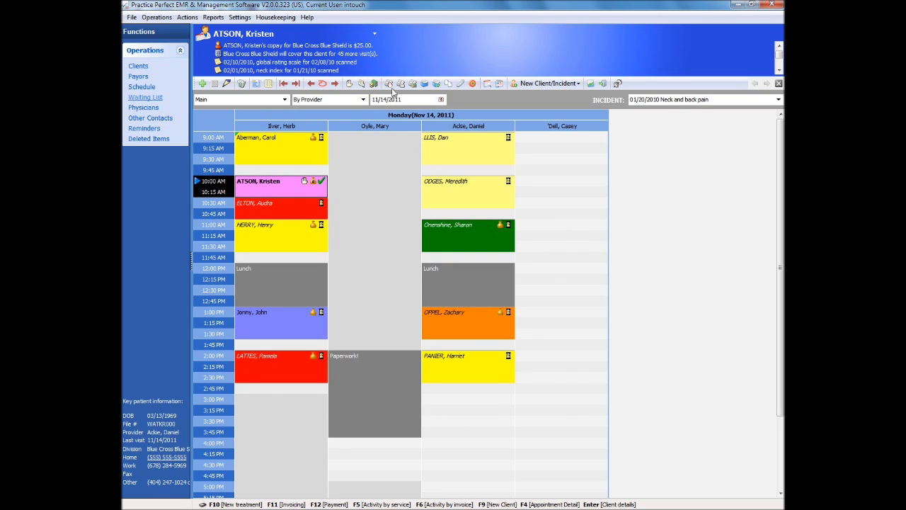
Flag the second 11/14/2011 charge, cancel its treatment edit, and expand the 01/21/2010 evaluation charge
click(389, 84)
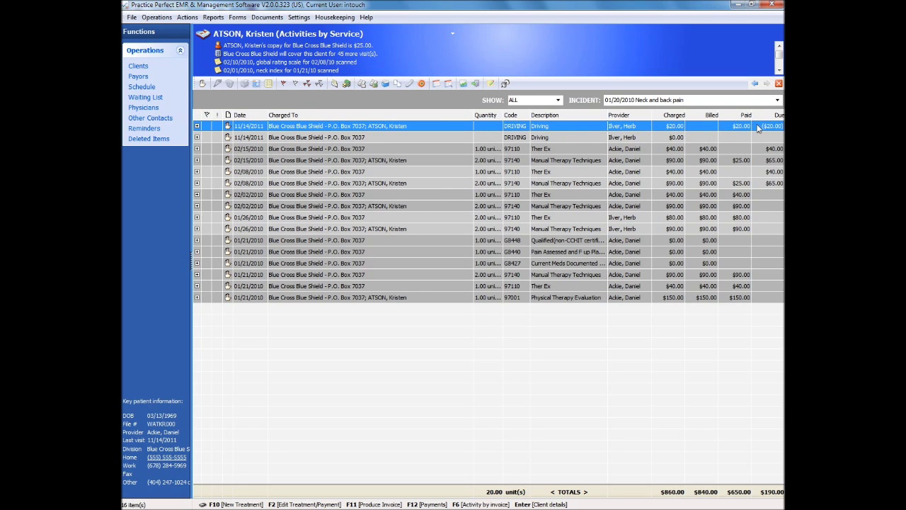
click(210, 137)
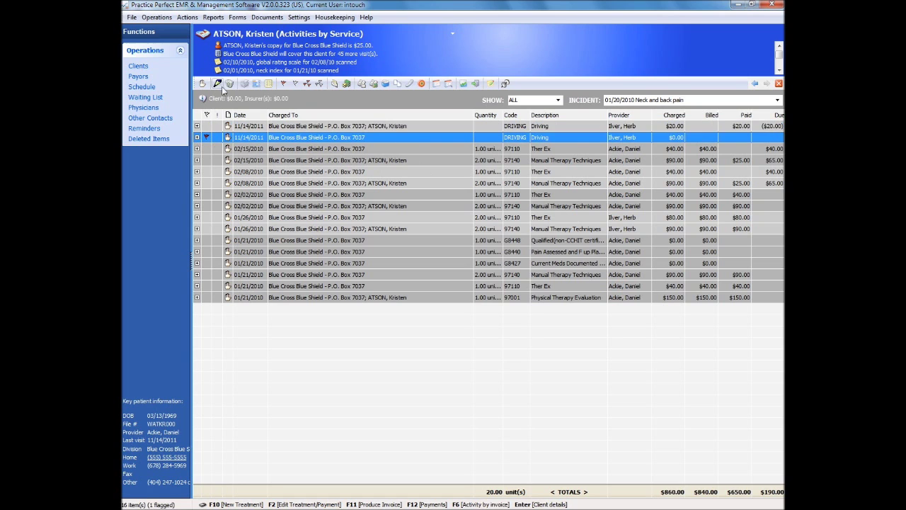
click(217, 84)
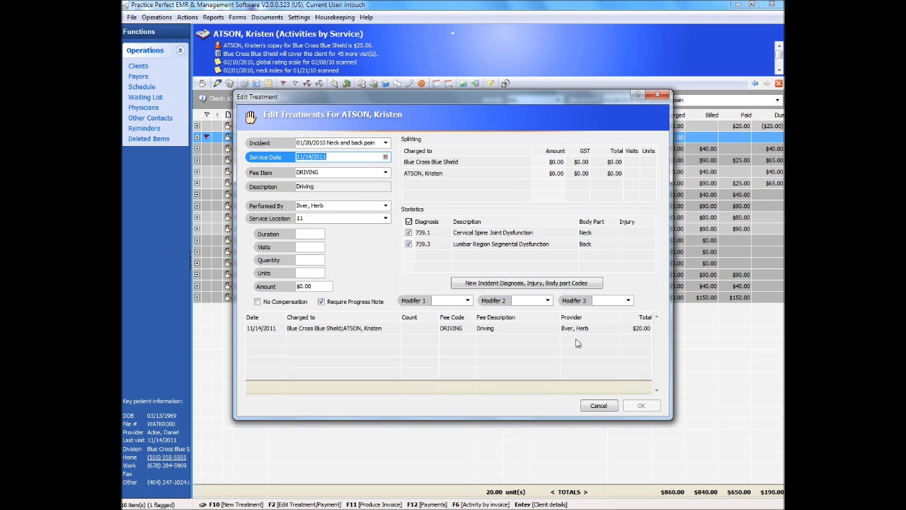
click(601, 407)
click(198, 298)
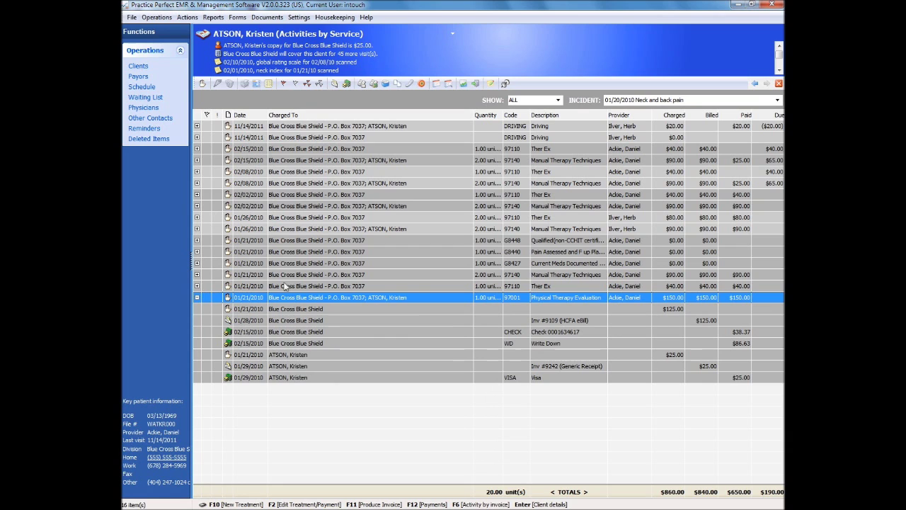
Expand the 01/26/2010 invoice by invoice and the 02/15/2010 write-down by payment, then return to Schedule
click(361, 84)
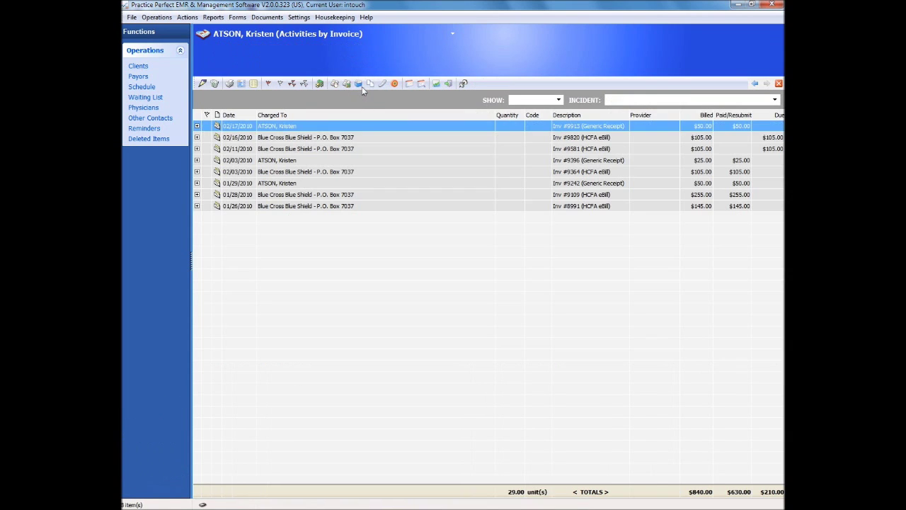
click(196, 205)
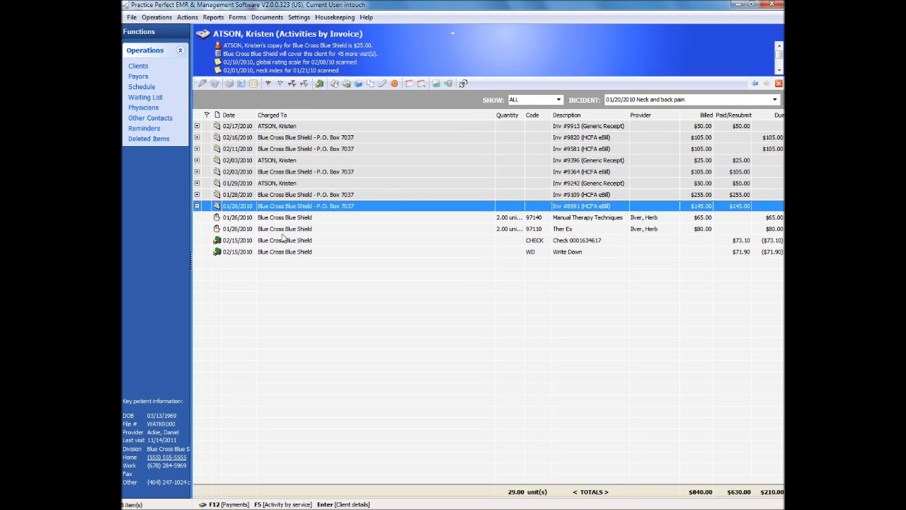
click(347, 85)
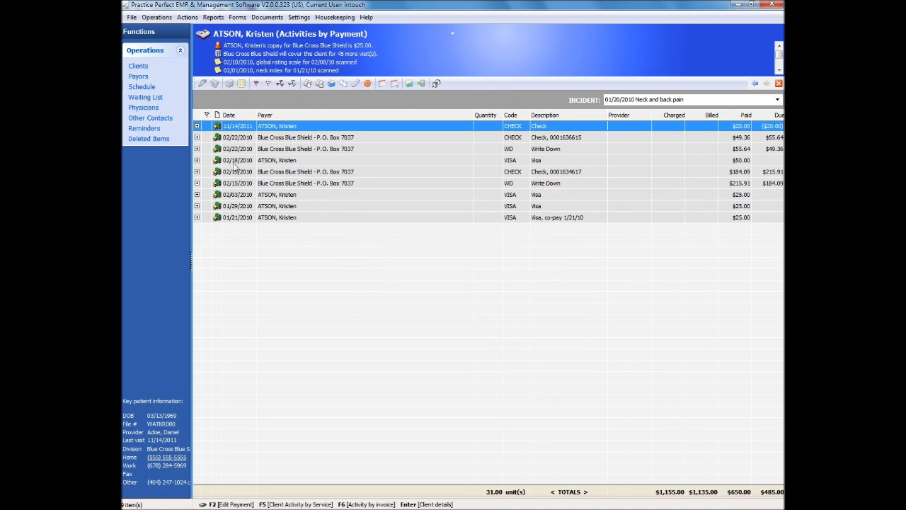
click(198, 184)
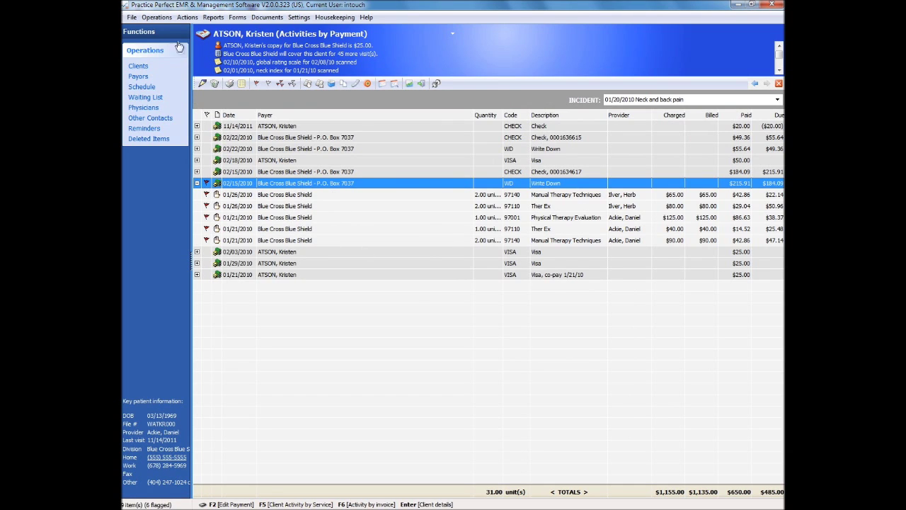
click(186, 17)
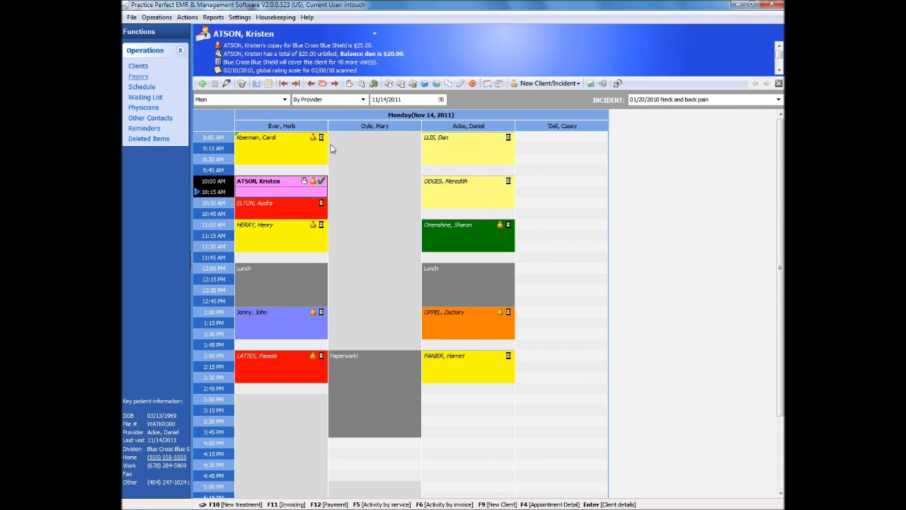
Record a new $20.00 Check payment with a simple receipt requested
click(374, 84)
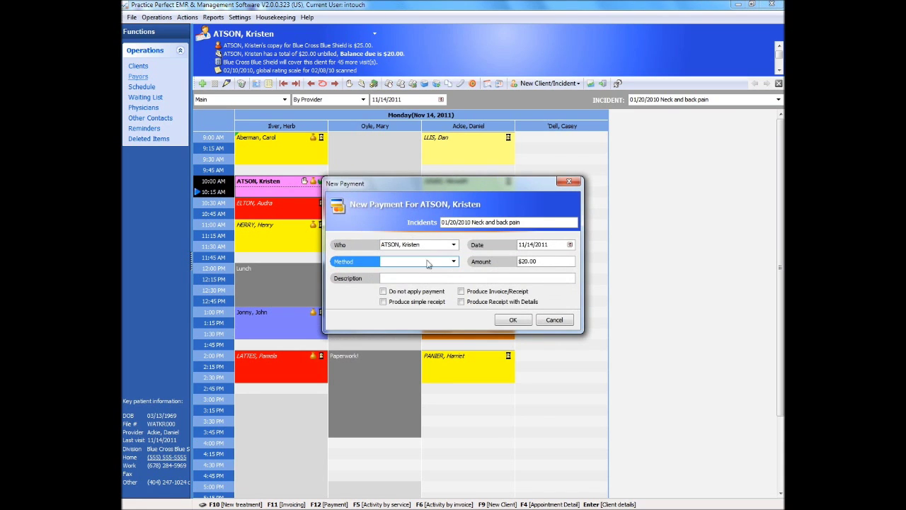
click(453, 261)
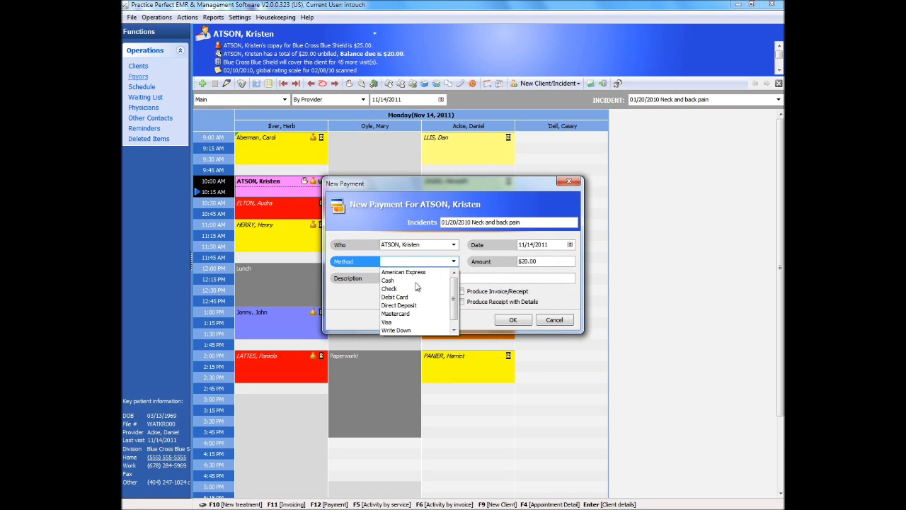
click(393, 287)
click(386, 305)
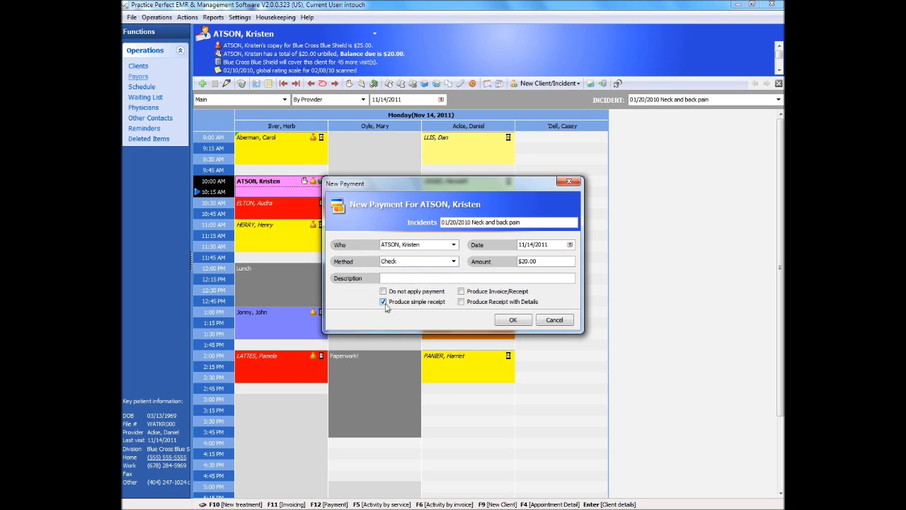
click(513, 320)
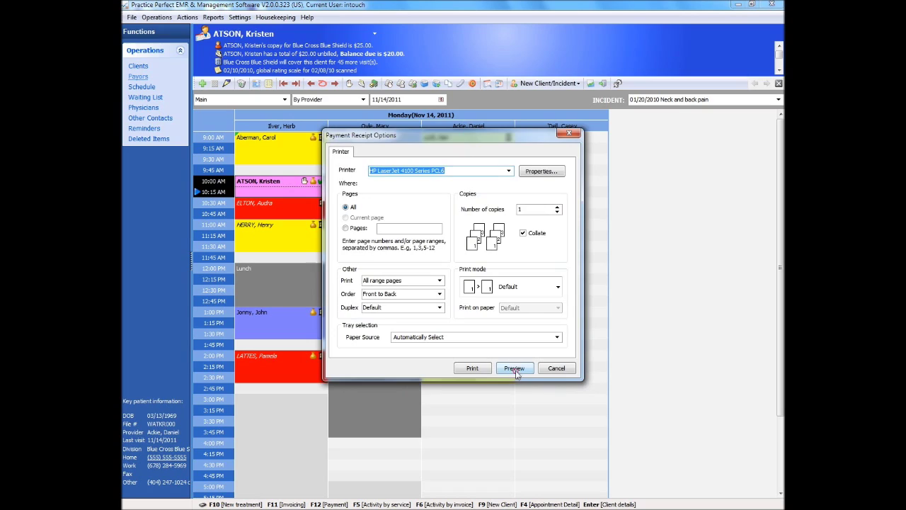
Preview the payment receipt, close it, and show the client's activities by service
click(516, 369)
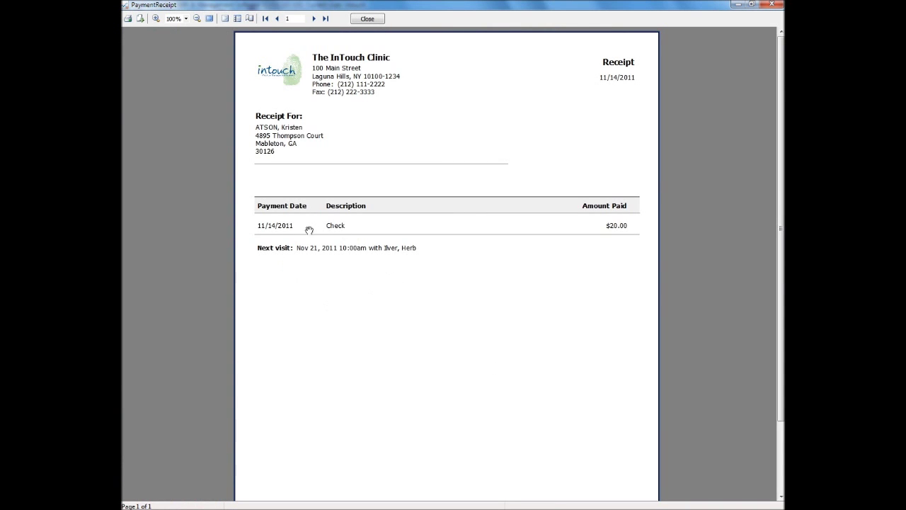
click(368, 19)
click(556, 366)
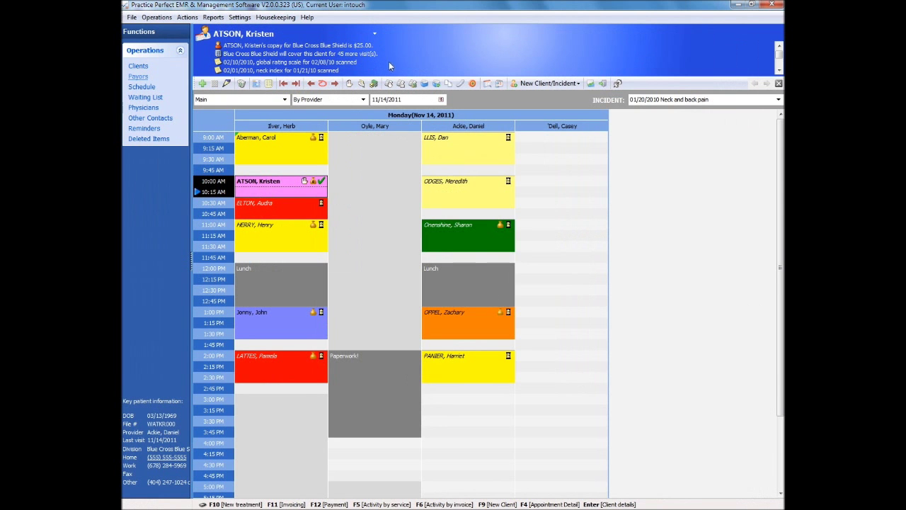
click(389, 84)
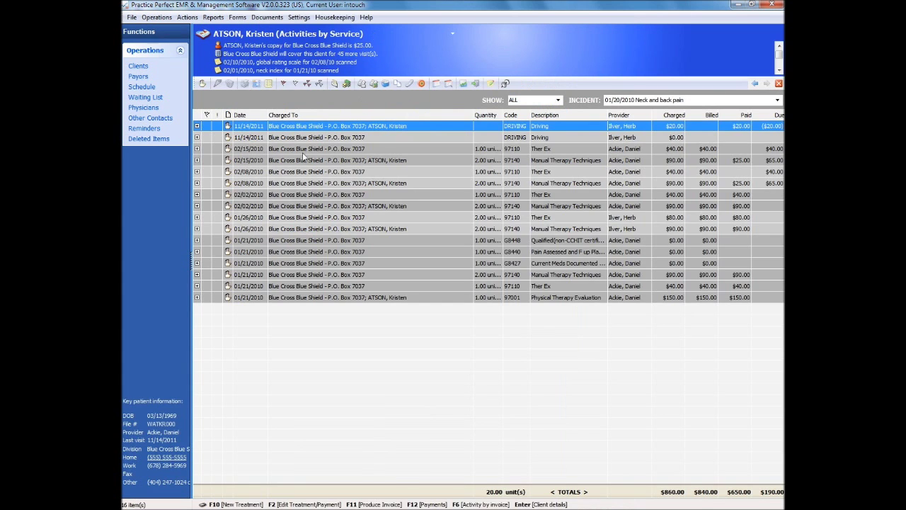
Flag the 01/21/2010 G8448, G8440, G8427 and Manual Therapy charges, then cancel Apply Payments
click(207, 241)
click(206, 251)
click(207, 264)
click(207, 275)
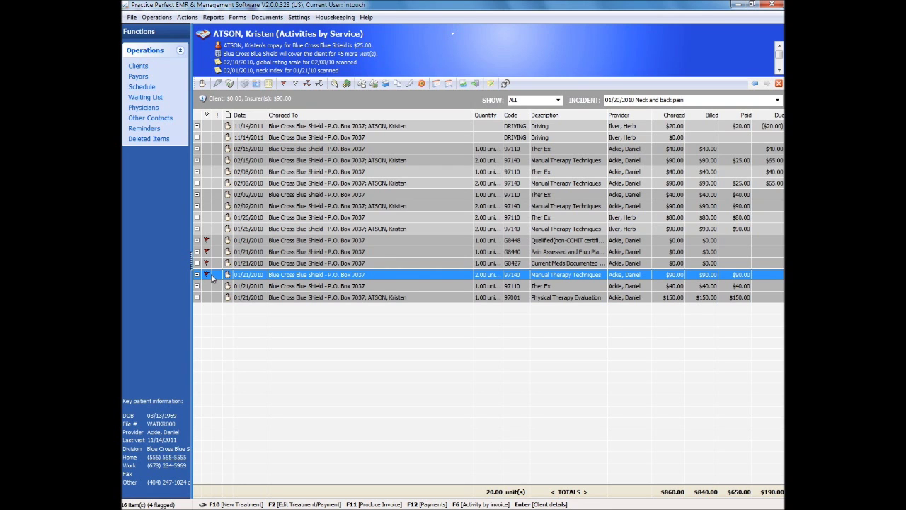
click(347, 84)
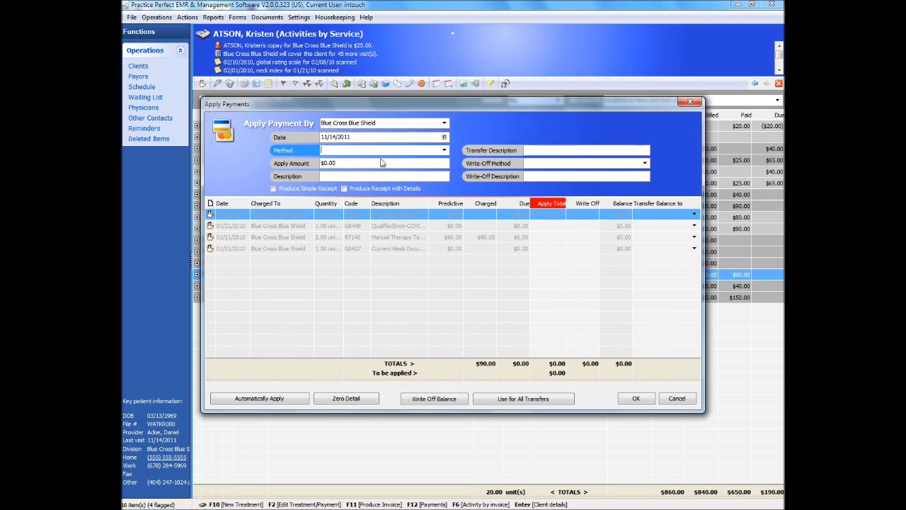
click(678, 399)
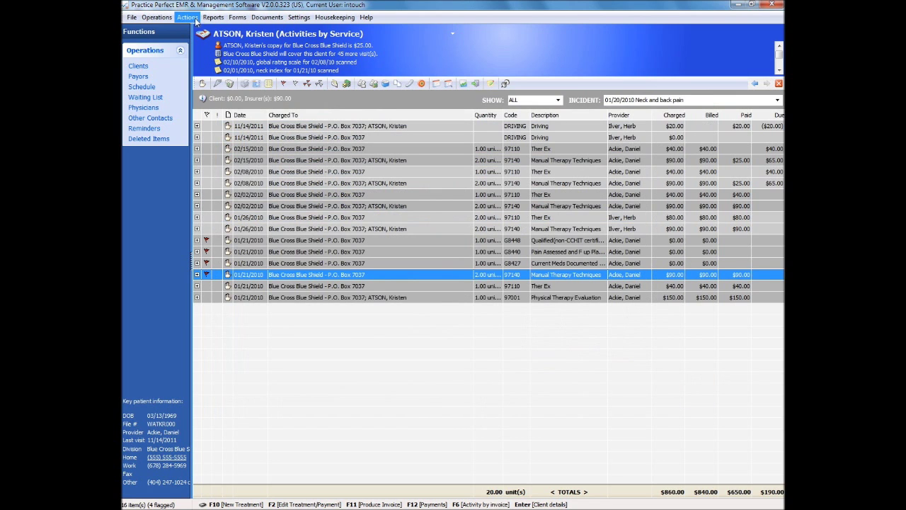
click(187, 17)
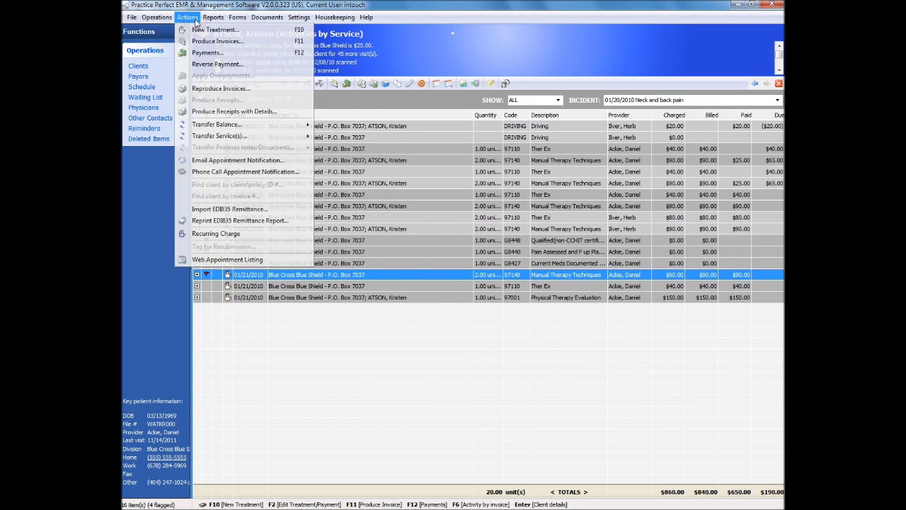
click(242, 214)
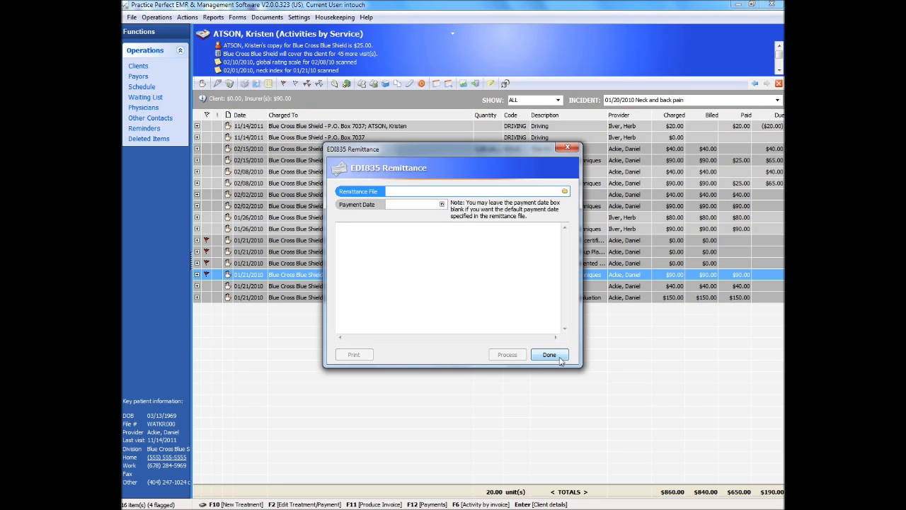
click(549, 355)
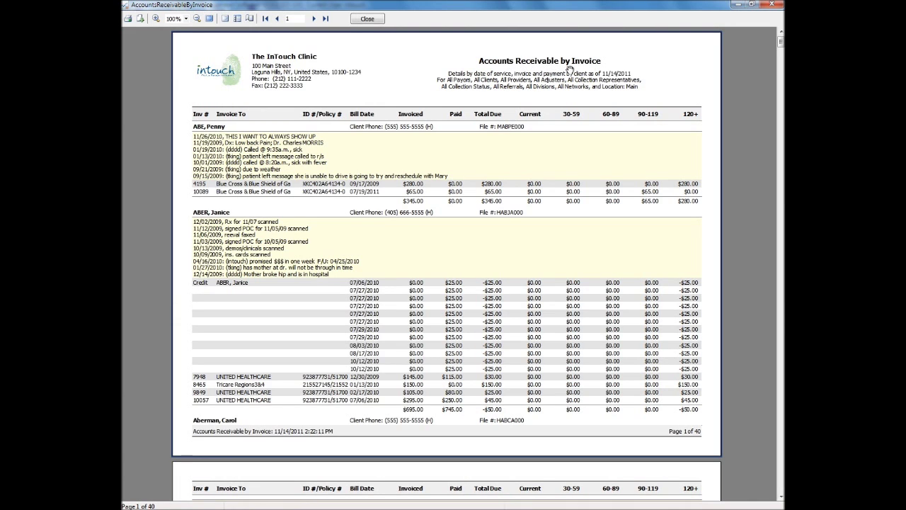
Check the A/R by Invoice report's Export formats and close the preview without exporting
click(141, 21)
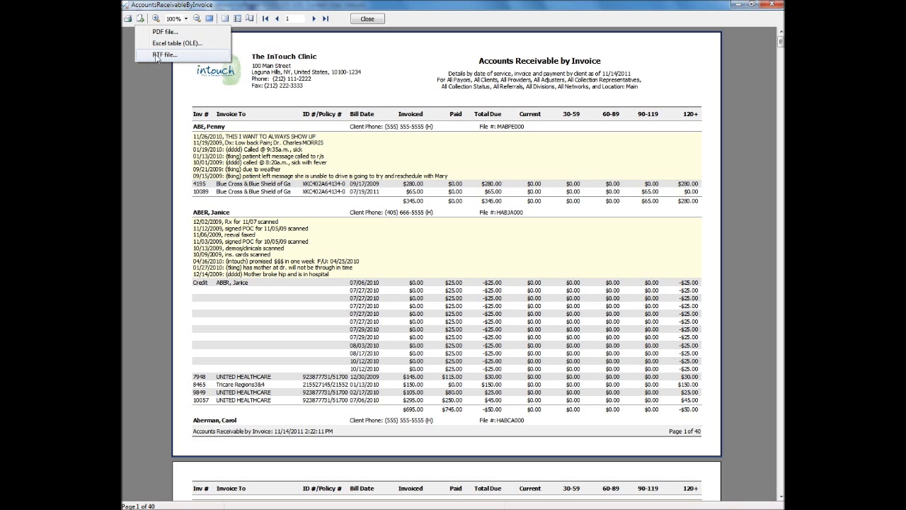
click(374, 26)
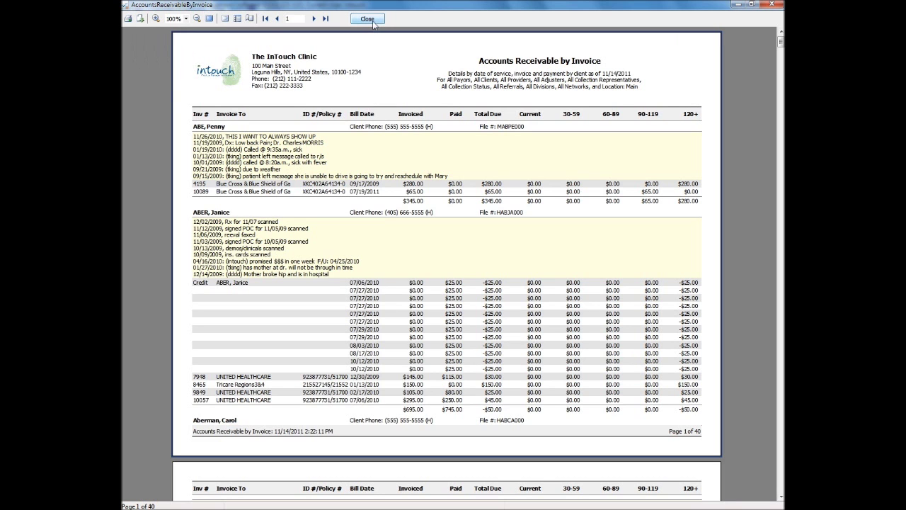
Close the A/R report preview and its options without printing, and open the financial reports list
click(369, 20)
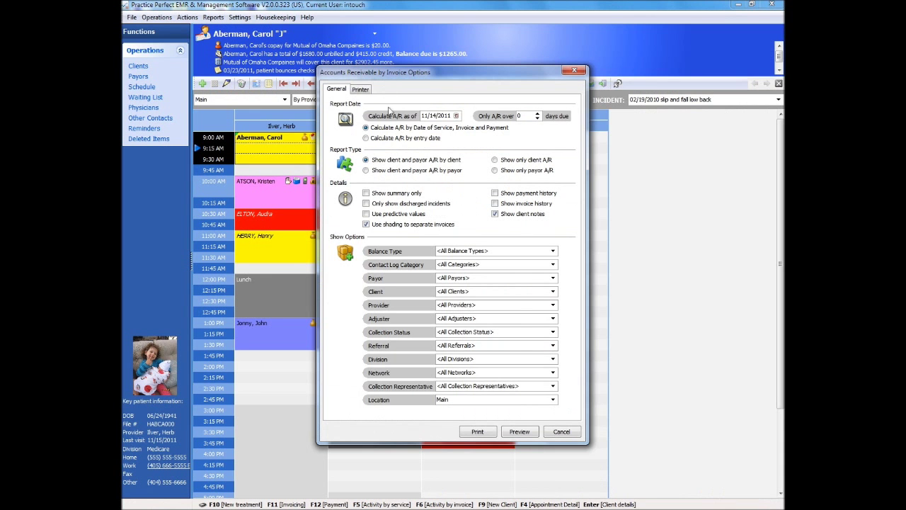
click(562, 431)
click(213, 17)
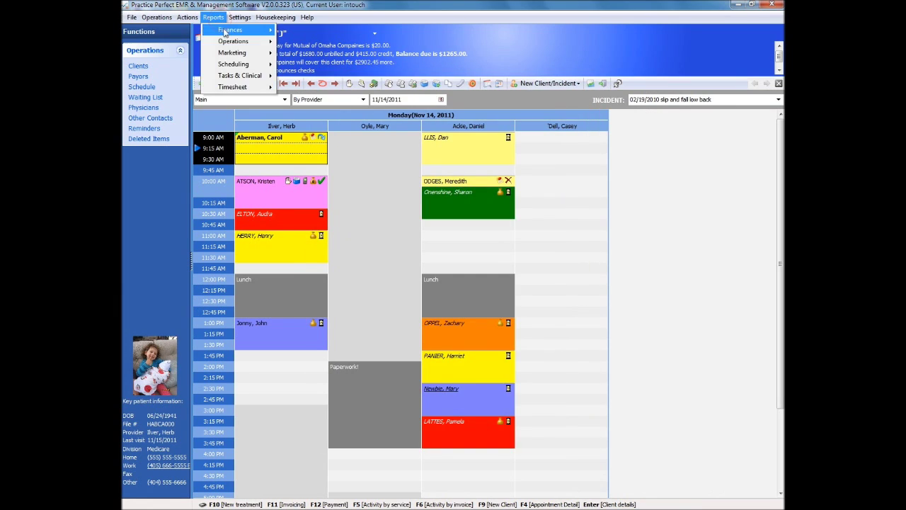
mouse_move(251, 33)
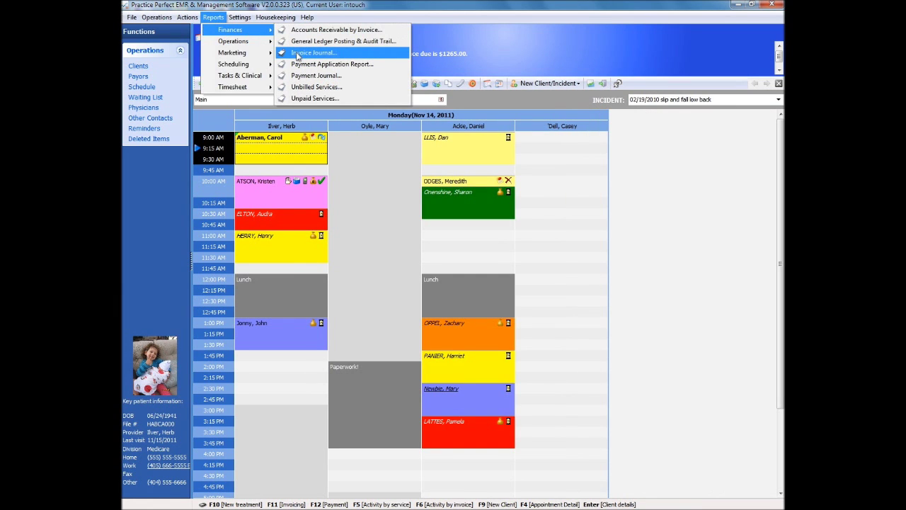